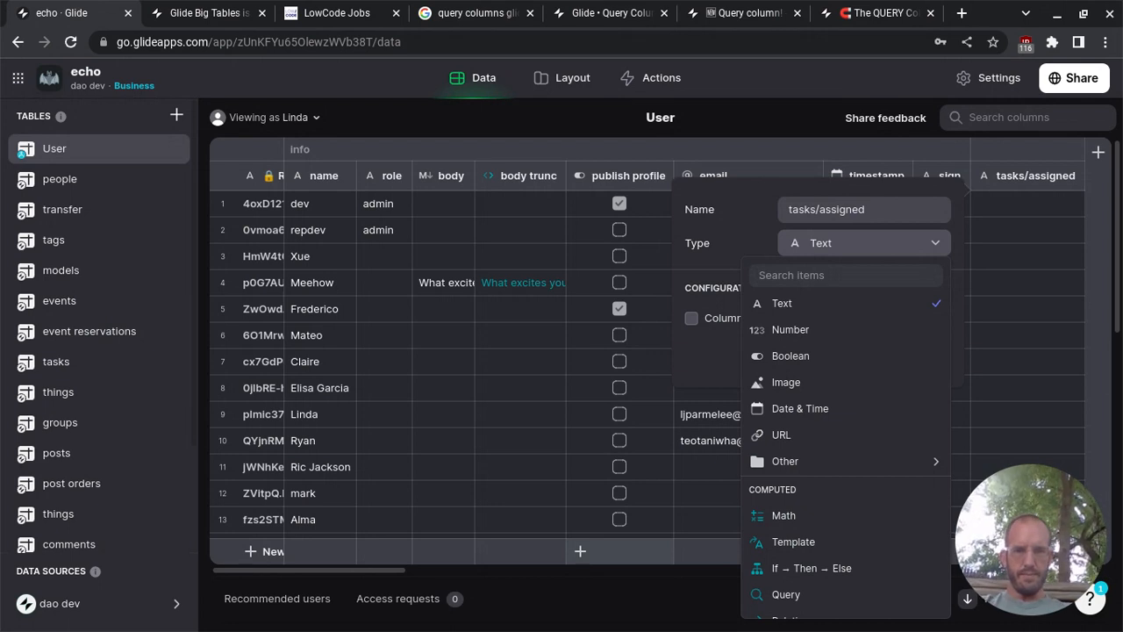
# - Open the tasks table and review its bounty, assigned, complete and image columns
pyautogui.scroll(-2, 886, 434)
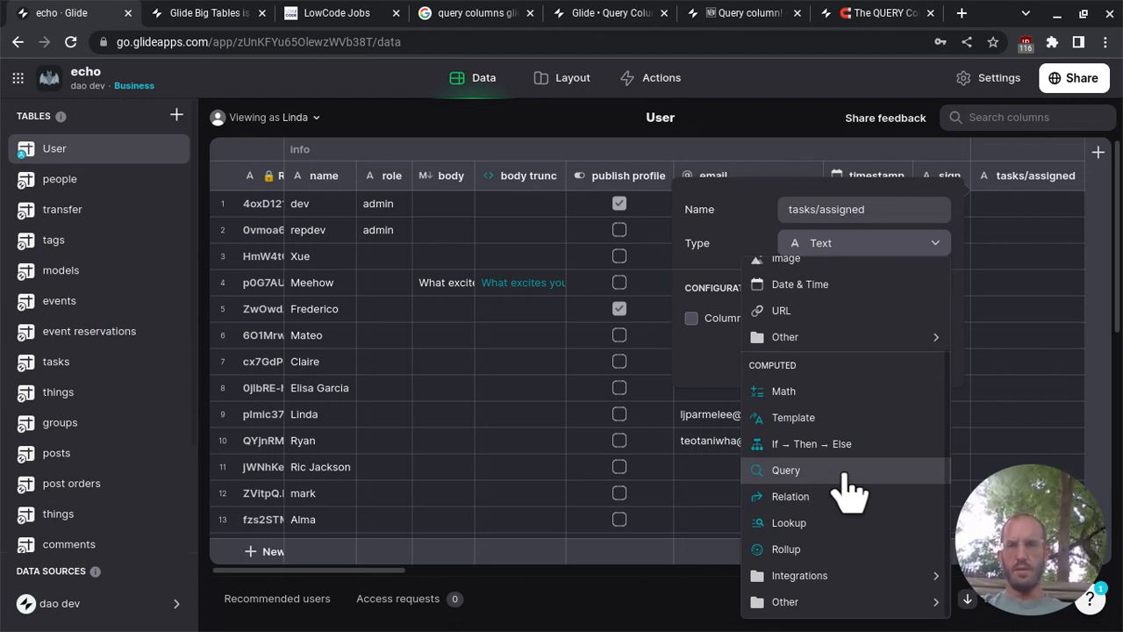
pyautogui.click(56, 379)
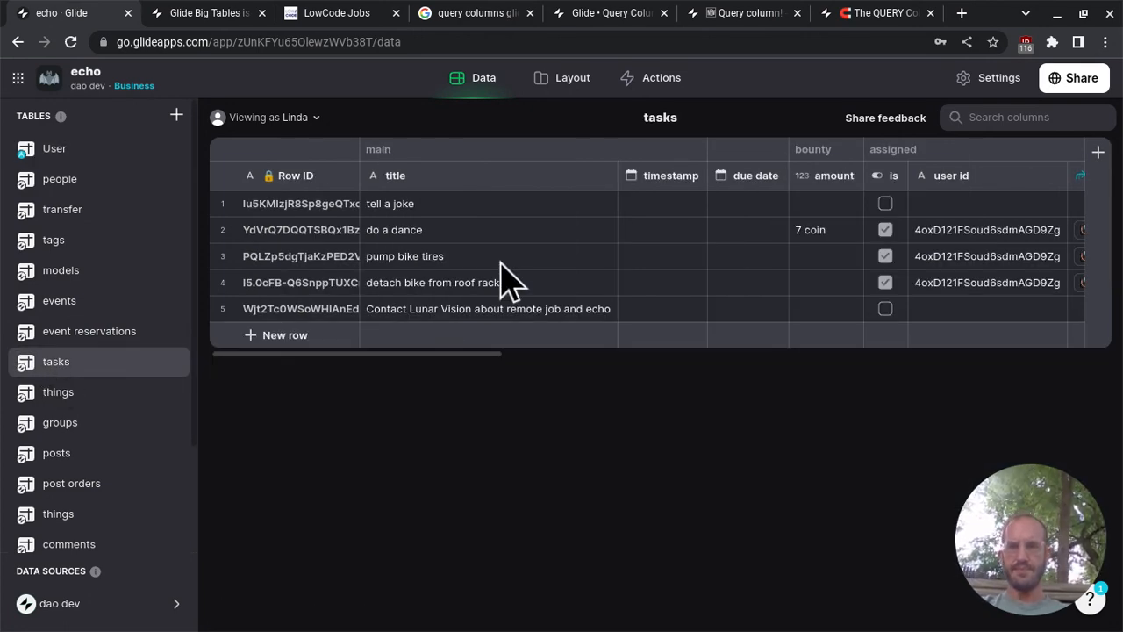
pyautogui.hscroll(3, 504, 281)
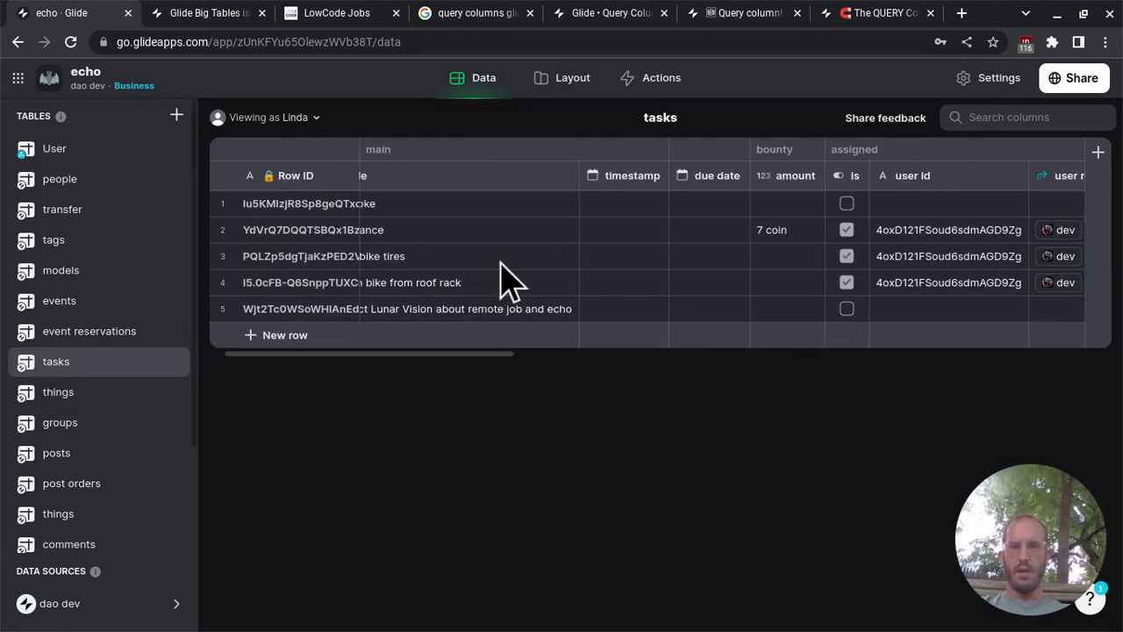
pyautogui.hscroll(1, 504, 281)
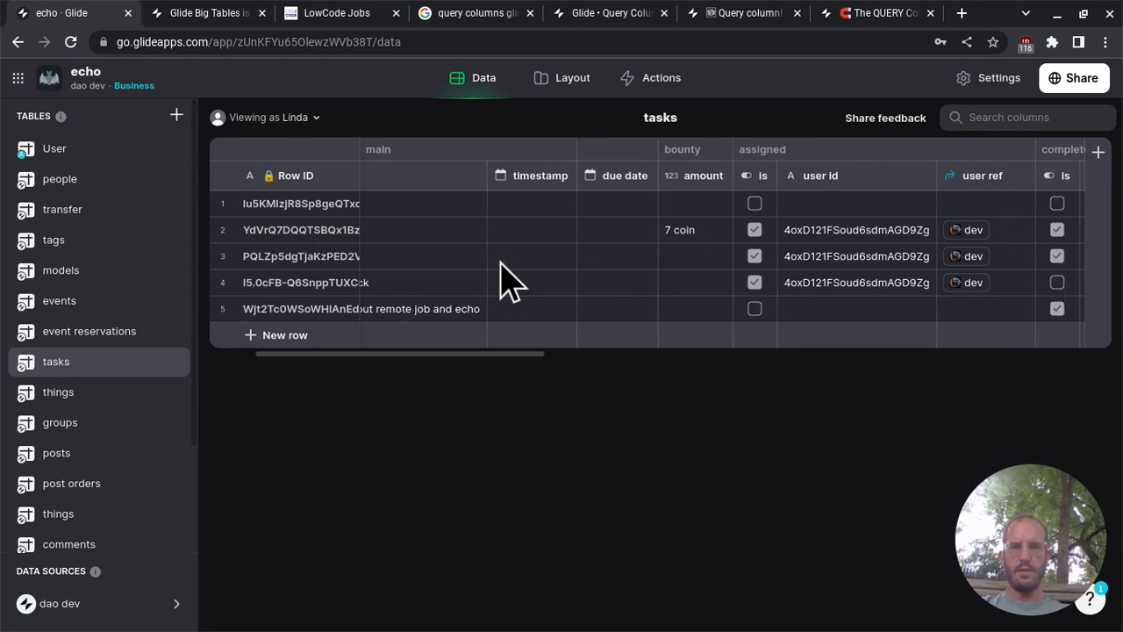
pyautogui.hscroll(2, 504, 279)
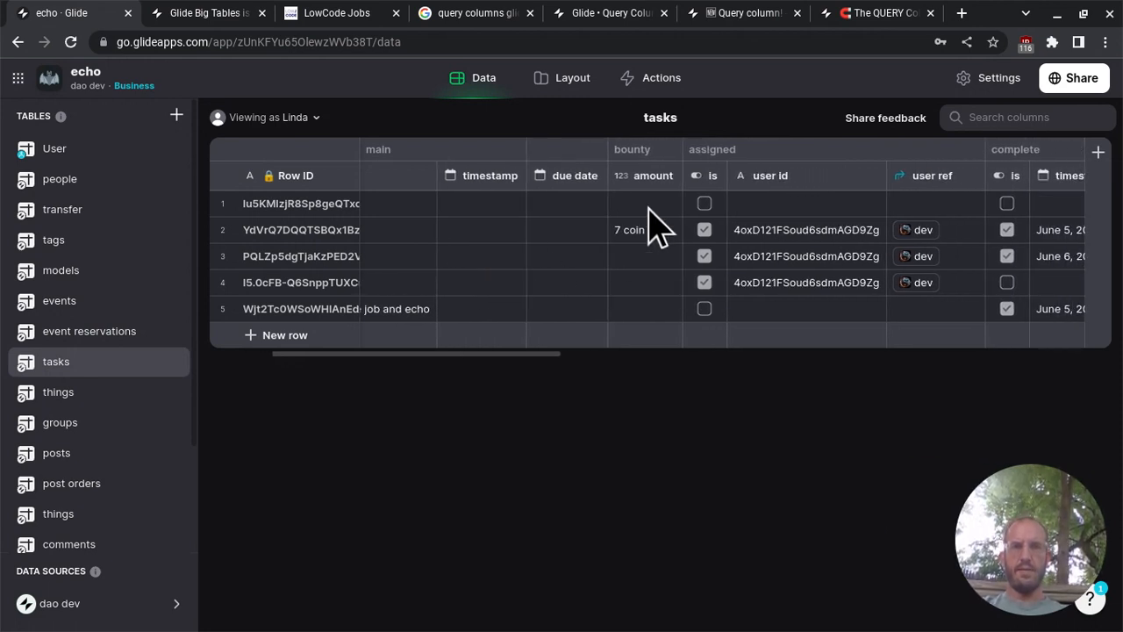
pyautogui.hscroll(2, 706, 210)
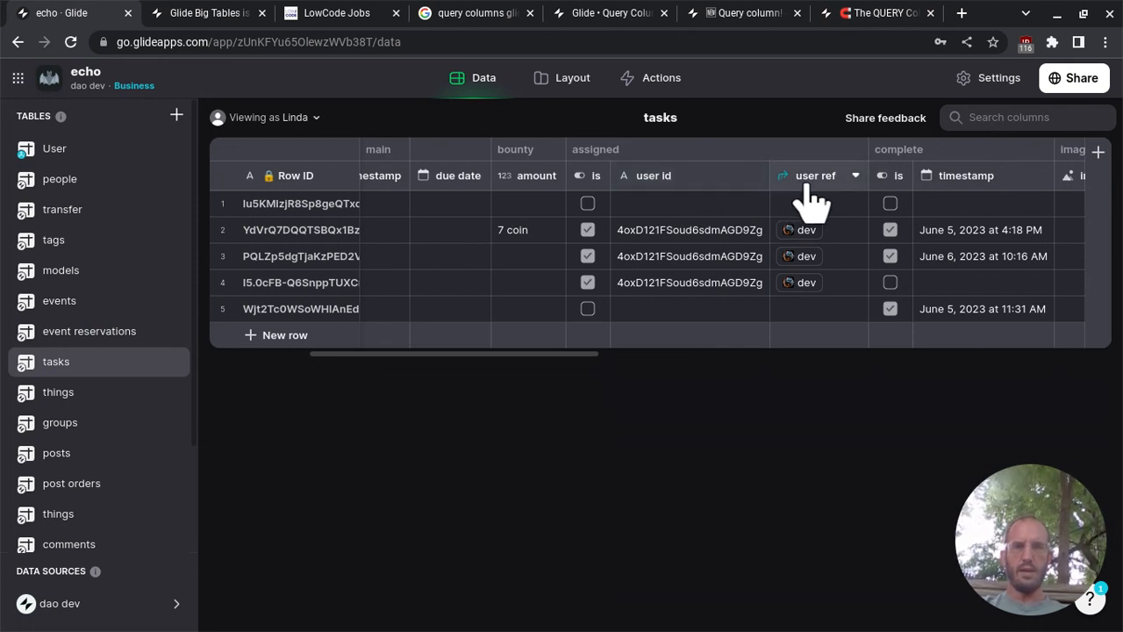
pyautogui.hscroll(1, 809, 202)
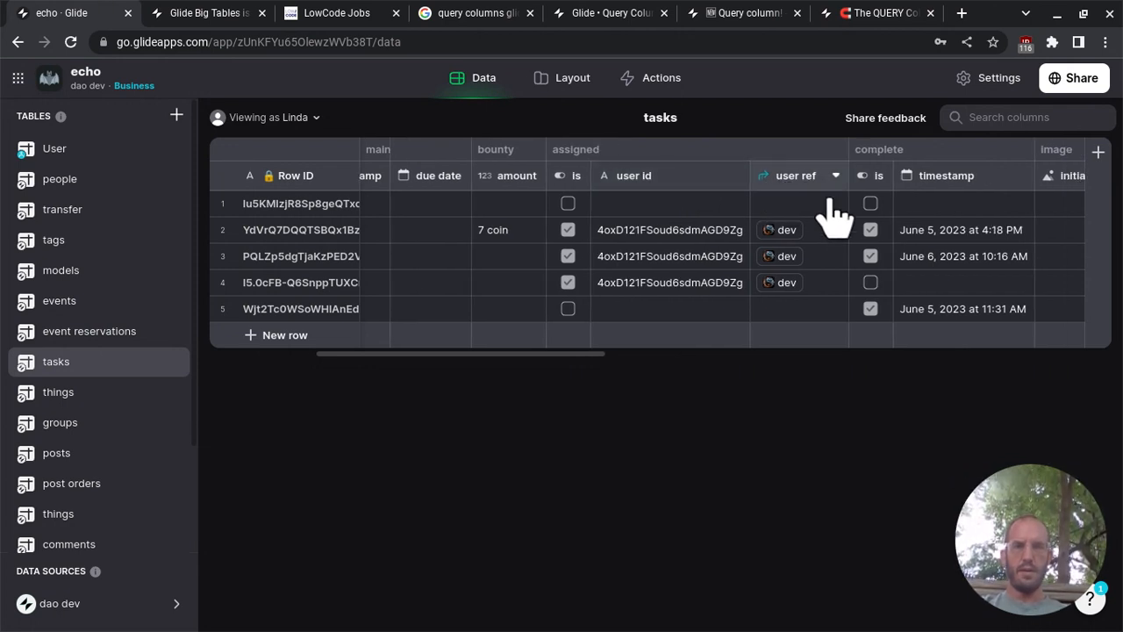
pyautogui.hscroll(3, 878, 239)
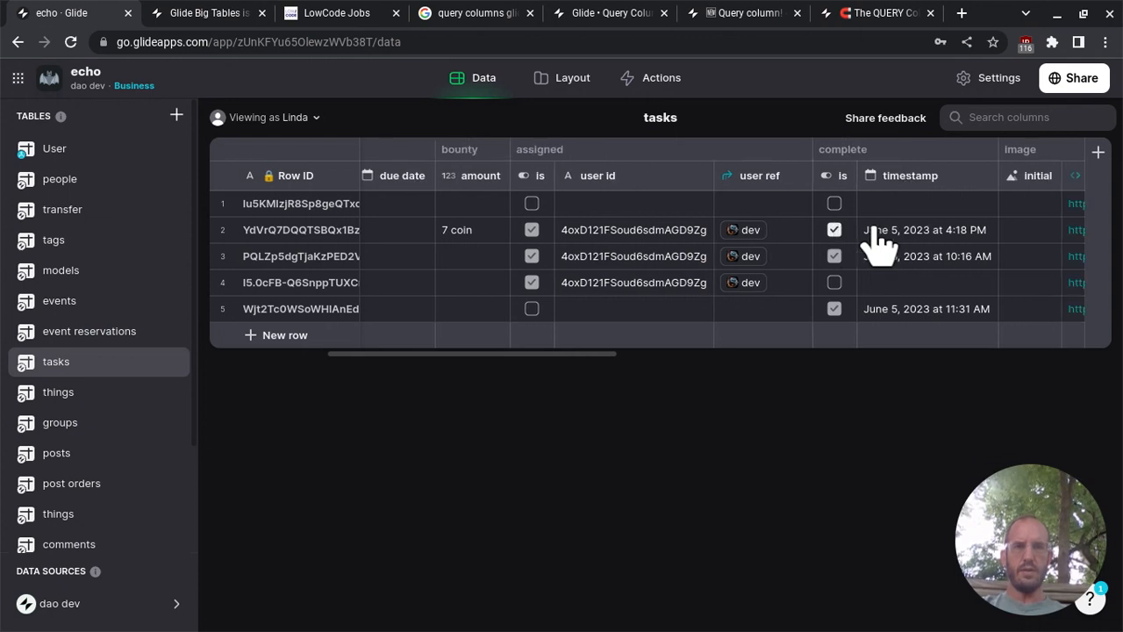
pyautogui.hscroll(12, 877, 238)
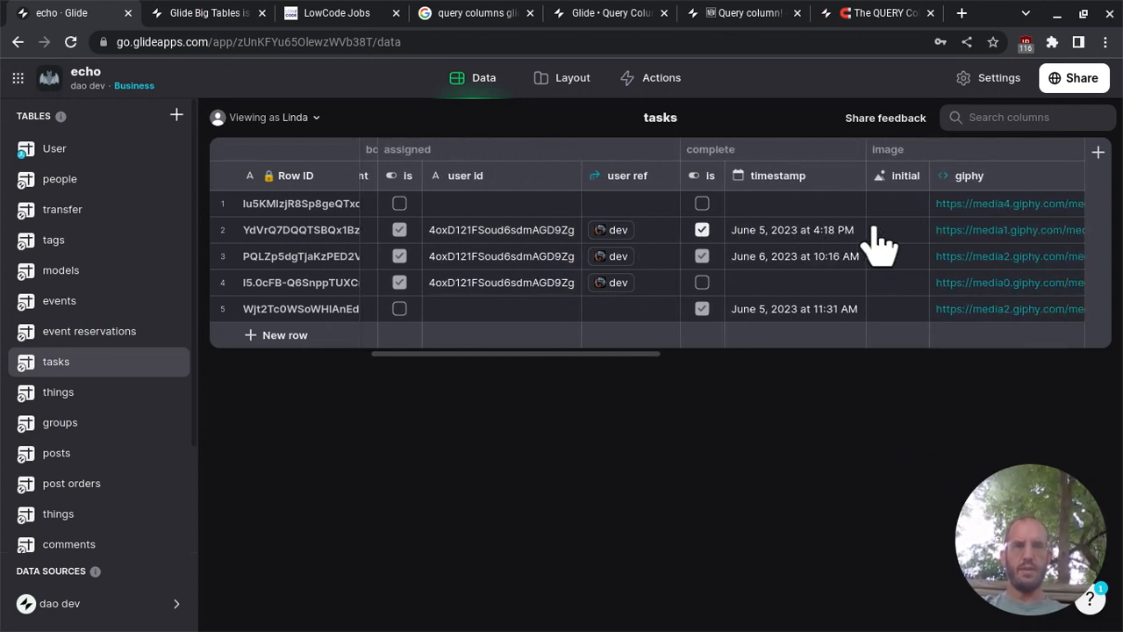
pyautogui.hscroll(10, 877, 239)
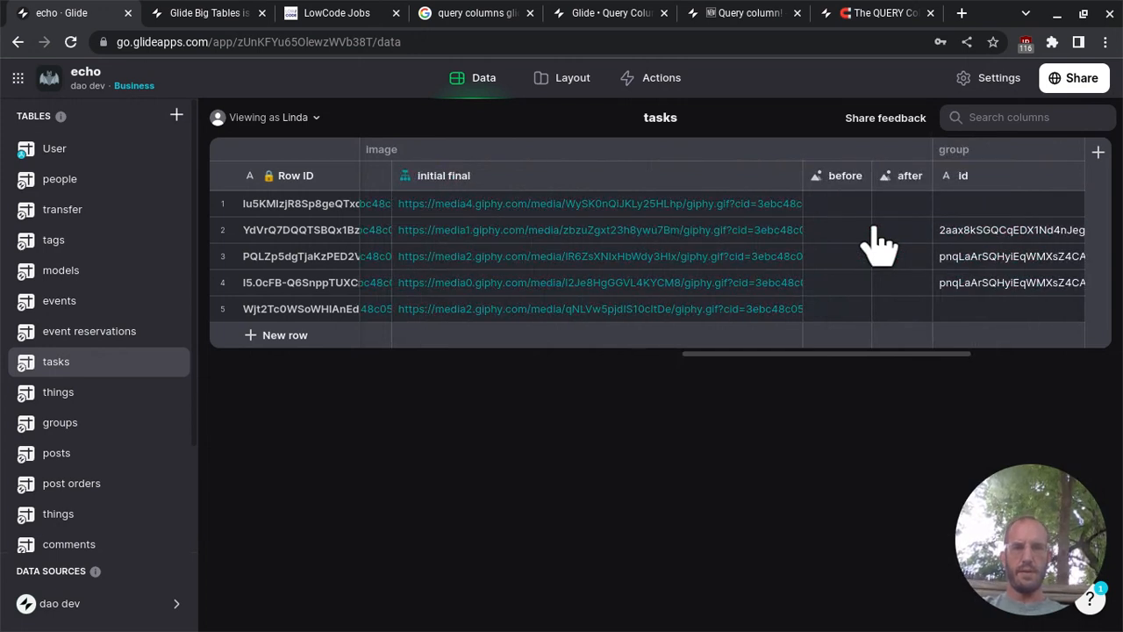
# - Narrow the initial final column in the tasks table and review the group and author columns
pyautogui.moveTo(799, 172); pyautogui.dragTo(441, 170)
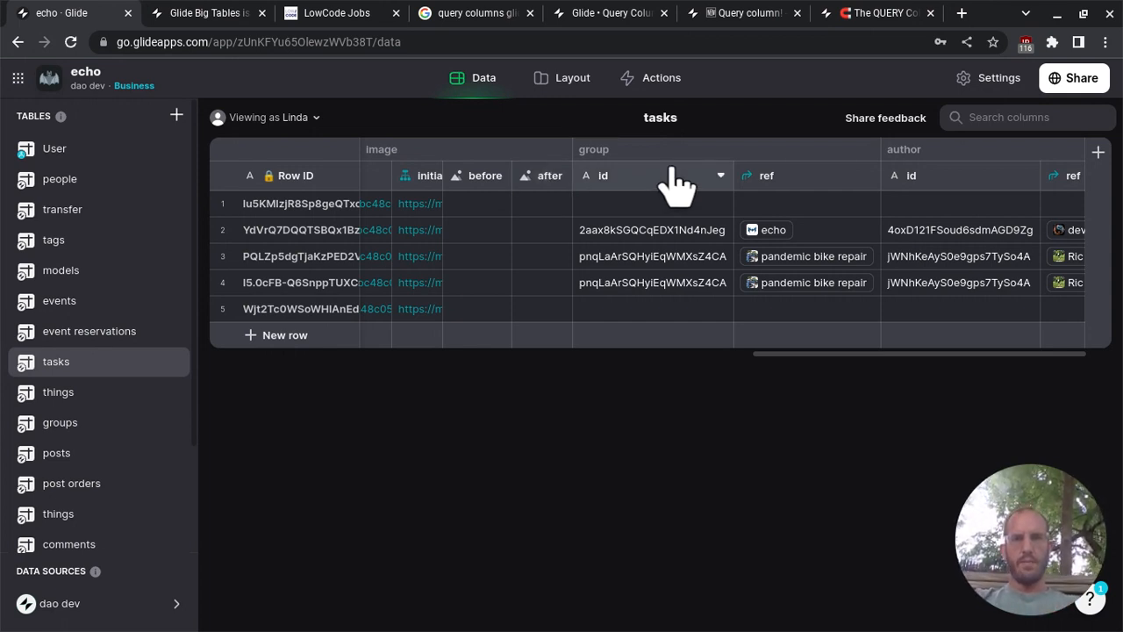
pyautogui.hscroll(2, 676, 182)
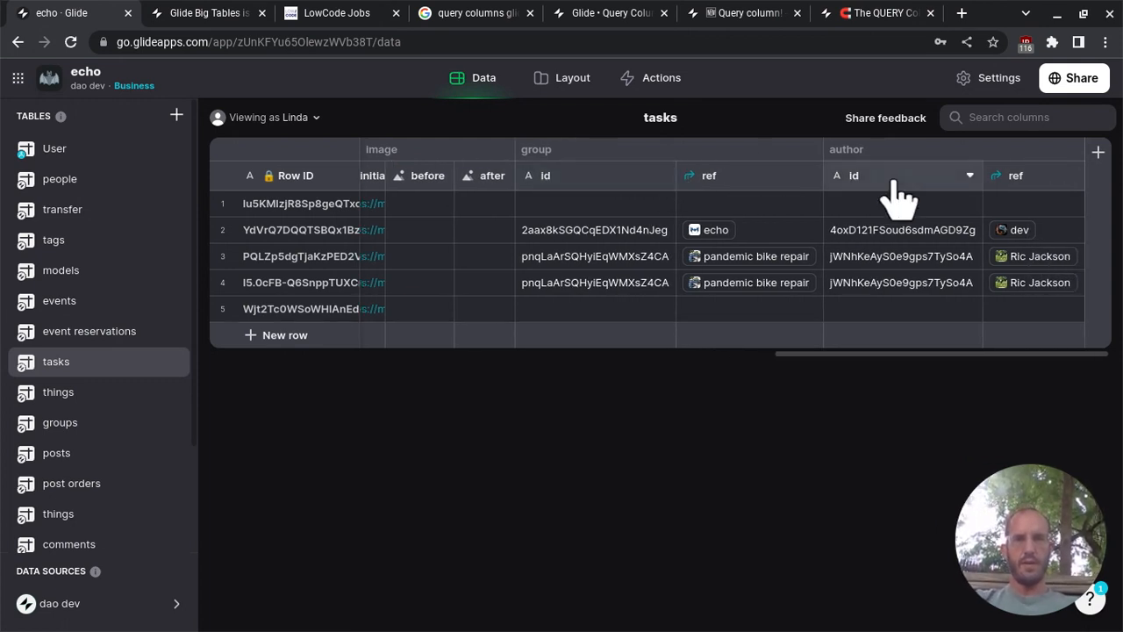
pyautogui.hscroll(-10, 899, 197)
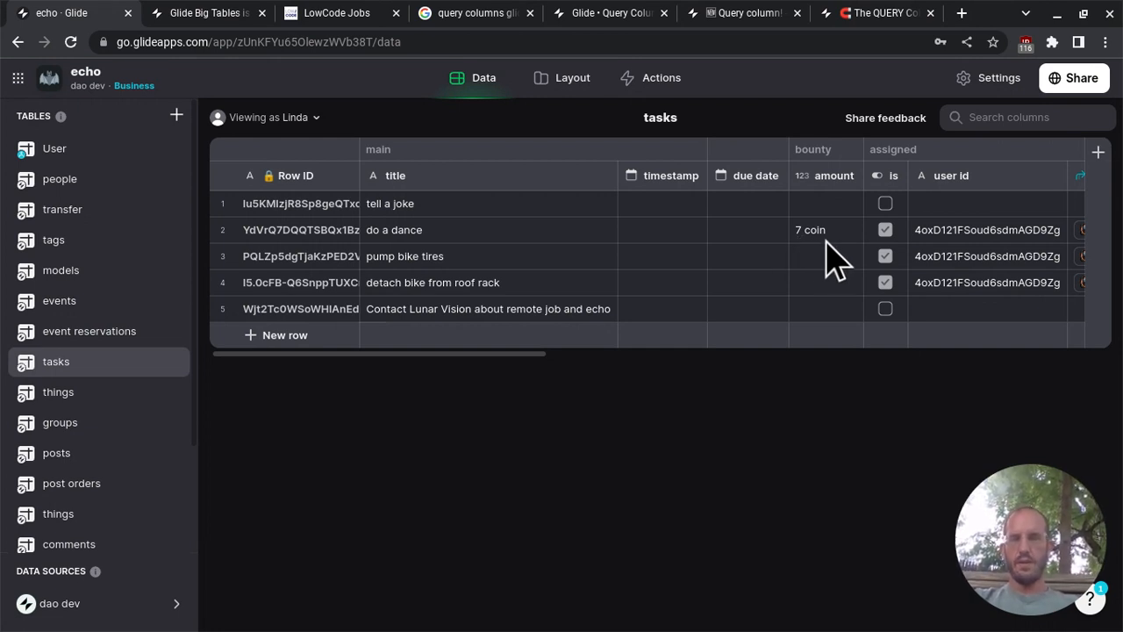
# - In the User table, add a column directly after the sign column and name it tasks/assigned
pyautogui.click(80, 151)
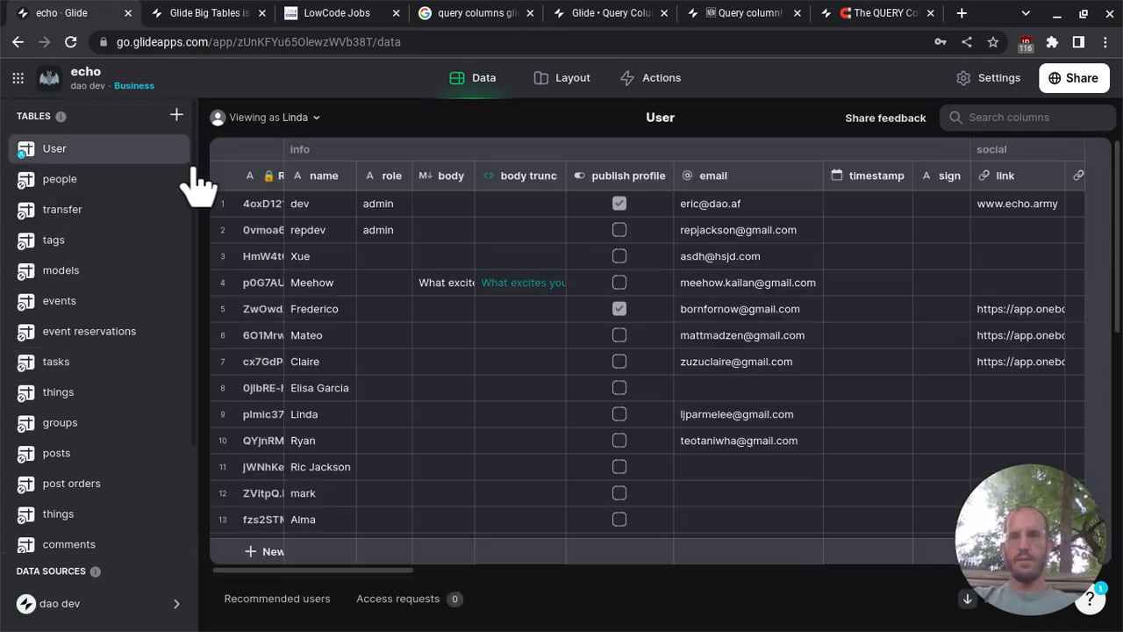
pyautogui.hscroll(5, 718, 206)
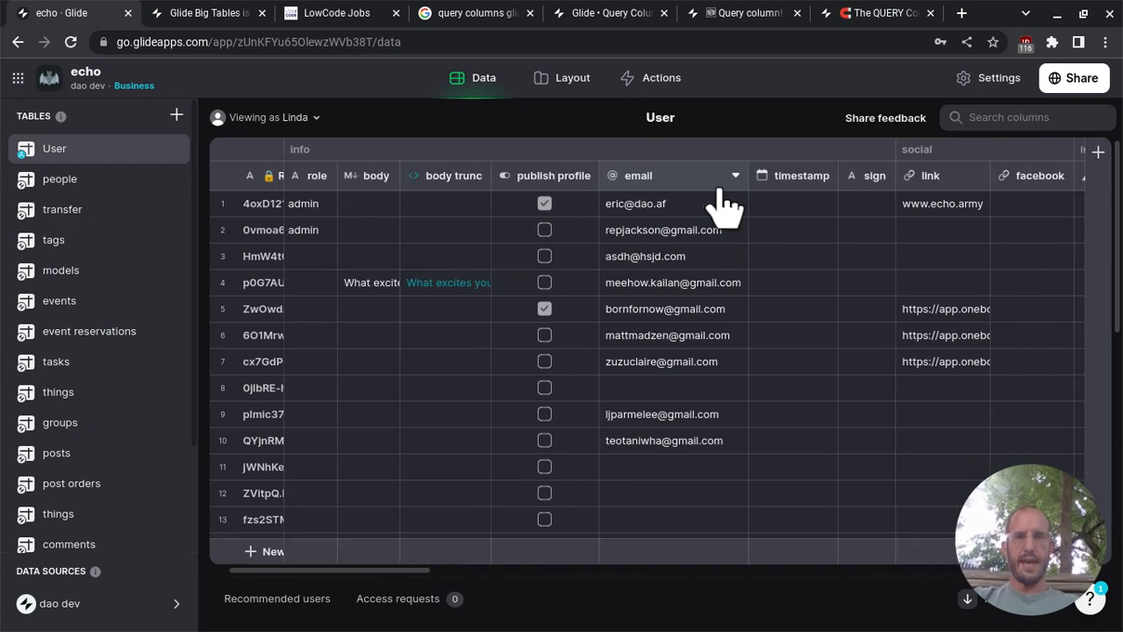
pyautogui.click(731, 175)
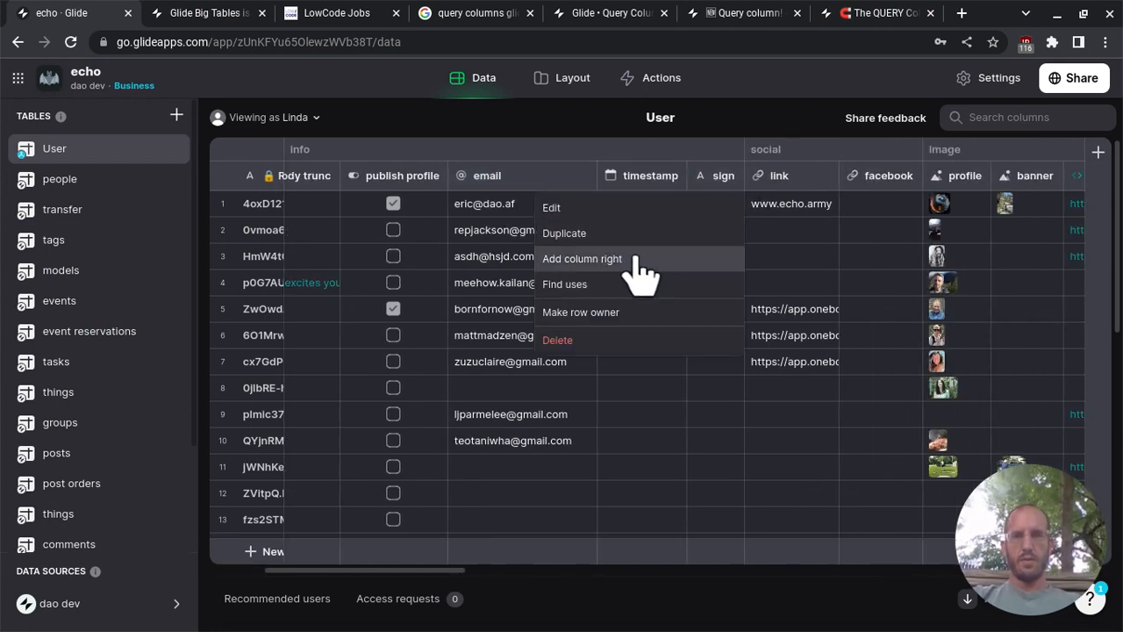
pyautogui.click(581, 258)
pyautogui.write('tasks')
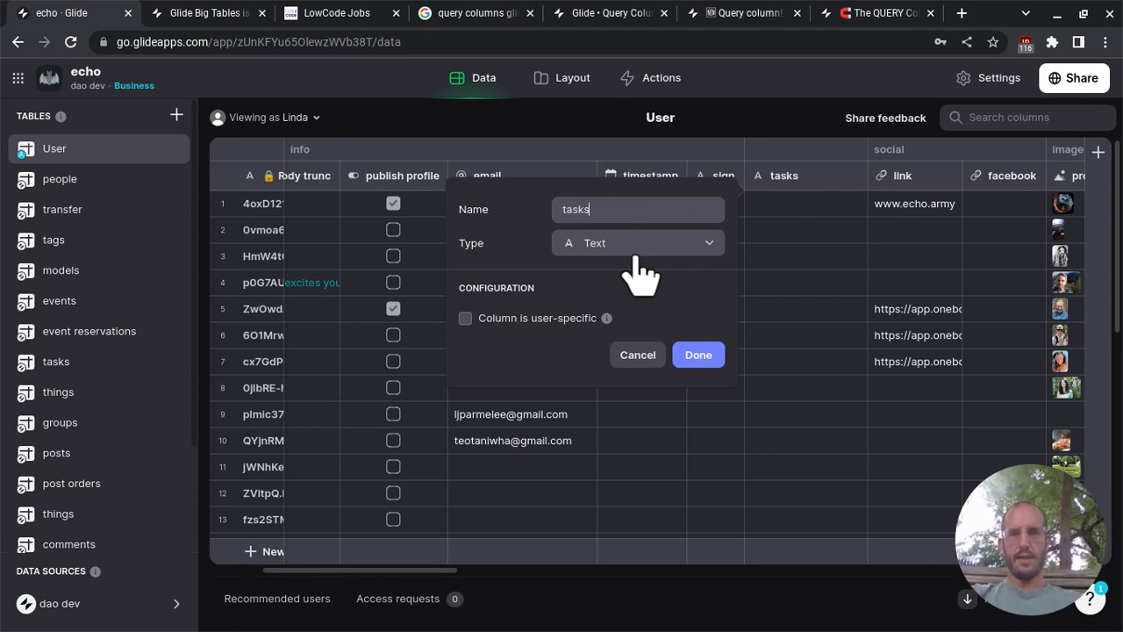
pyautogui.write('/assigned')
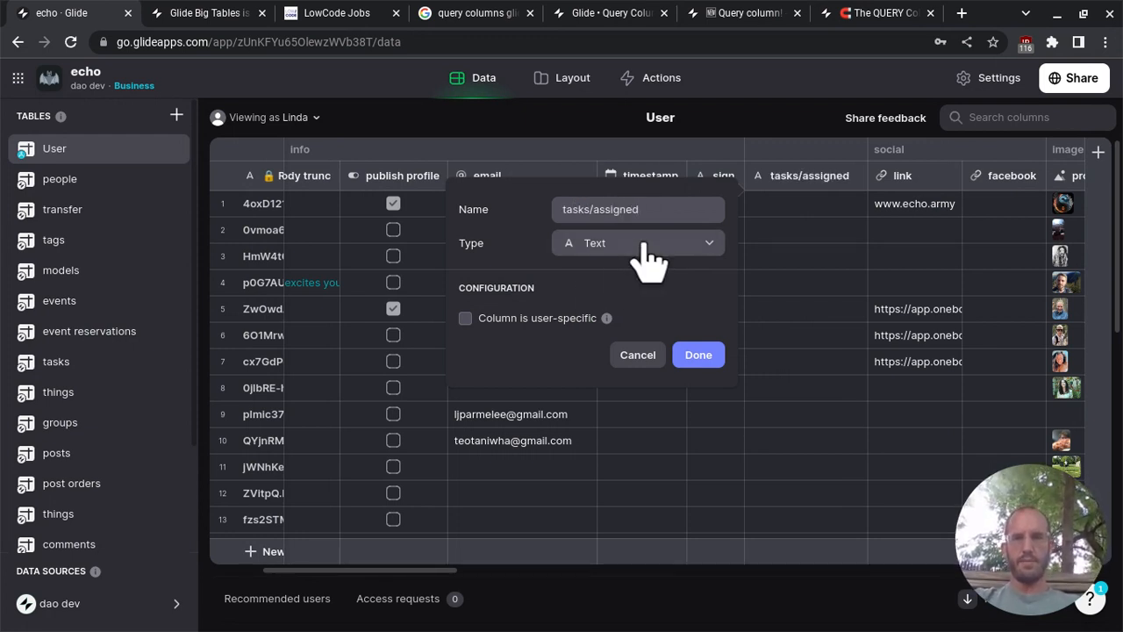
# - Extend the new column's name to tasks/assigned_completed and set its type to Query
pyautogui.click(645, 246)
pyautogui.click(676, 218)
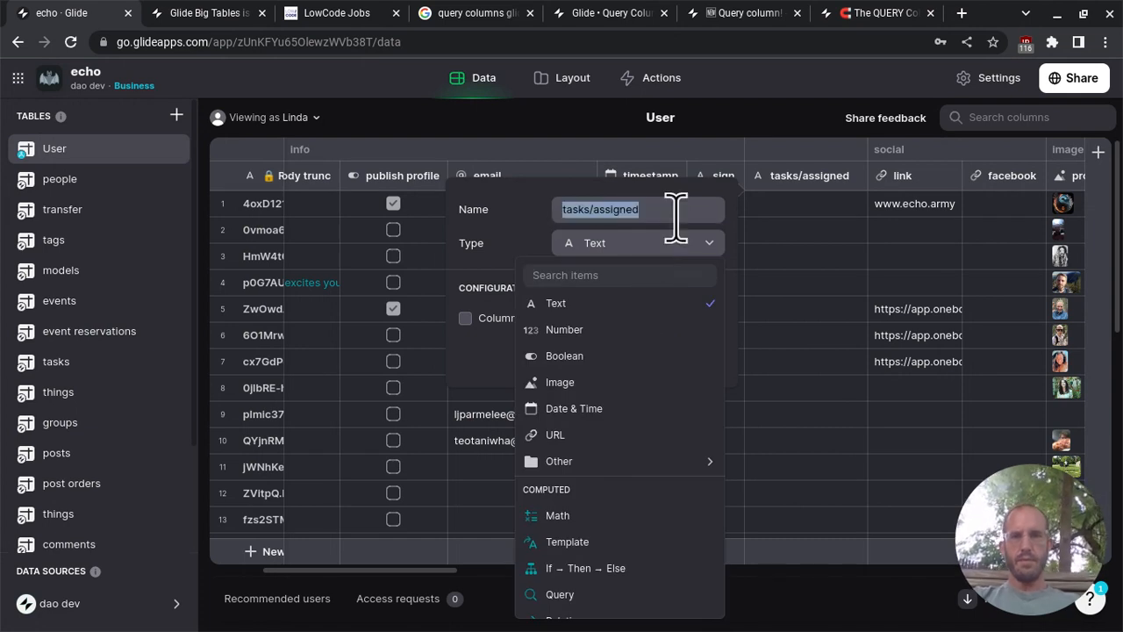
pyautogui.click(675, 218)
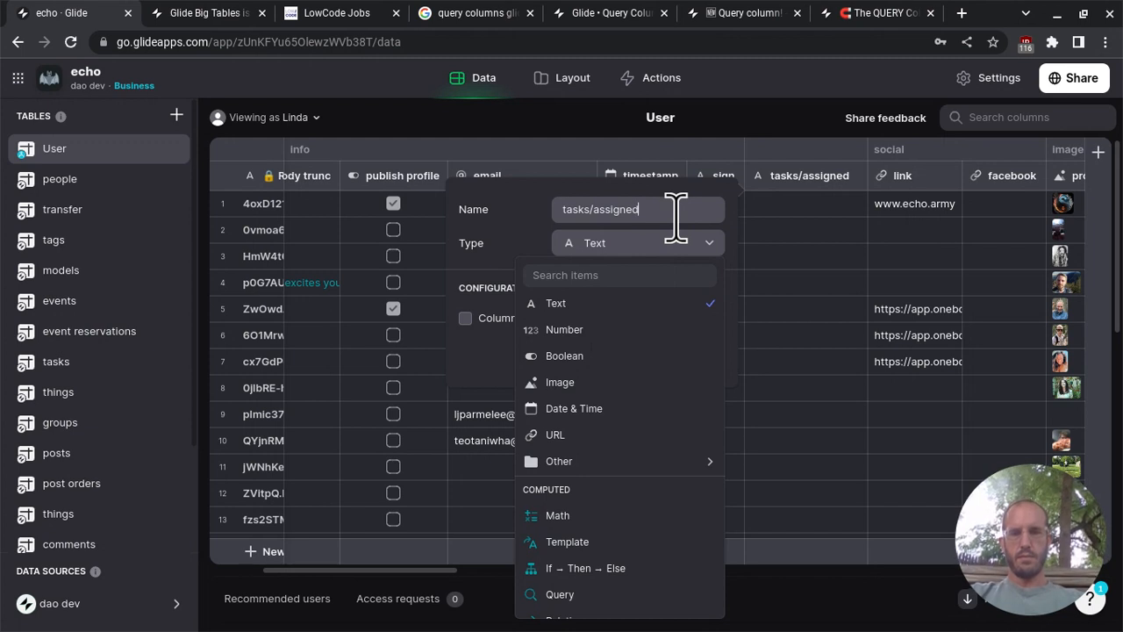
pyautogui.write('_computed')
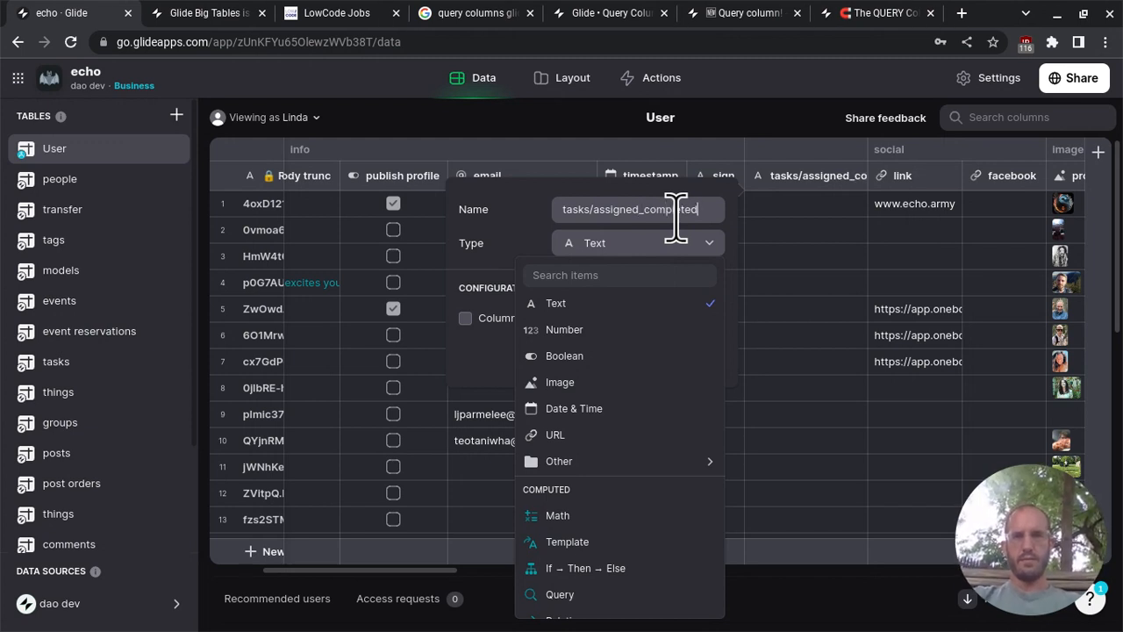
pyautogui.scroll(-2, 600, 436)
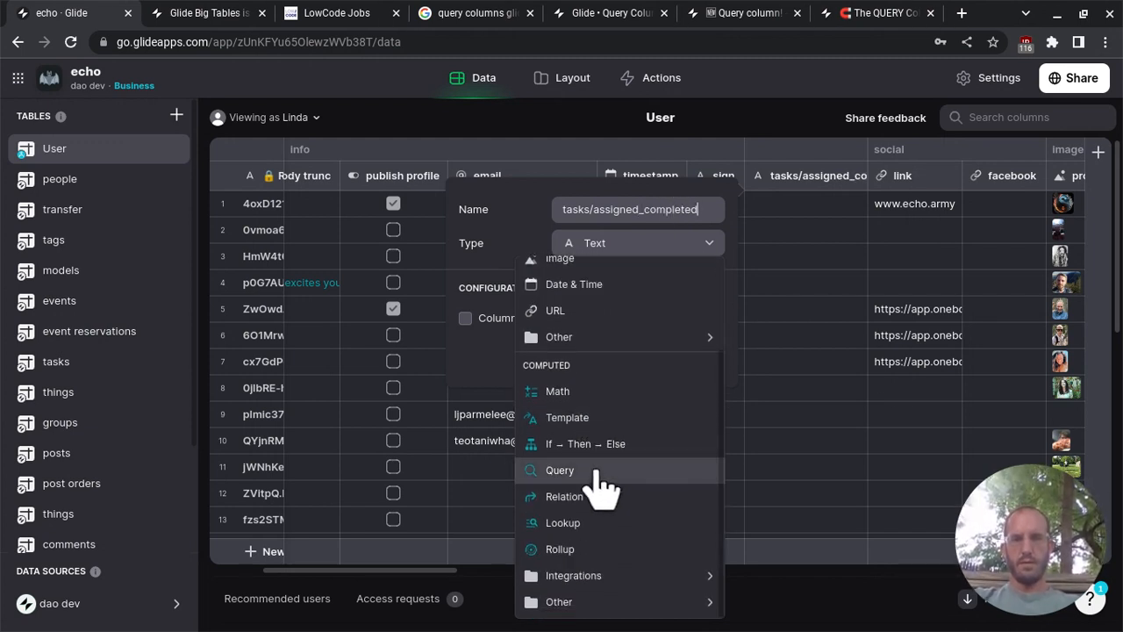
pyautogui.click(597, 472)
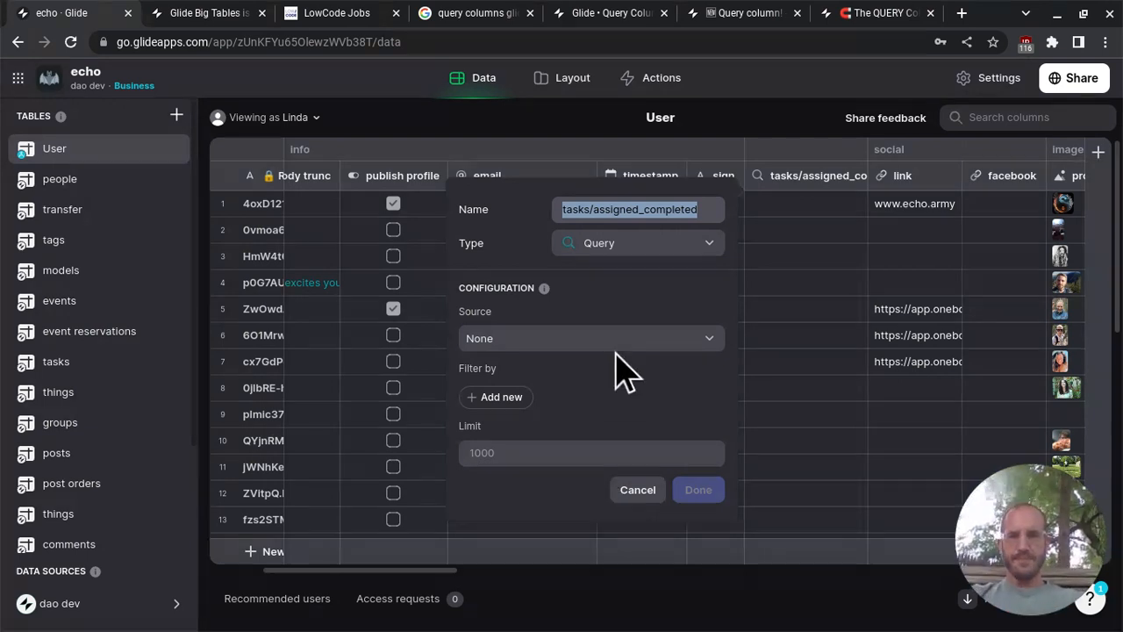
# - Check the query column's configuration help and set the query source to the tasks table
pyautogui.moveTo(544, 290)
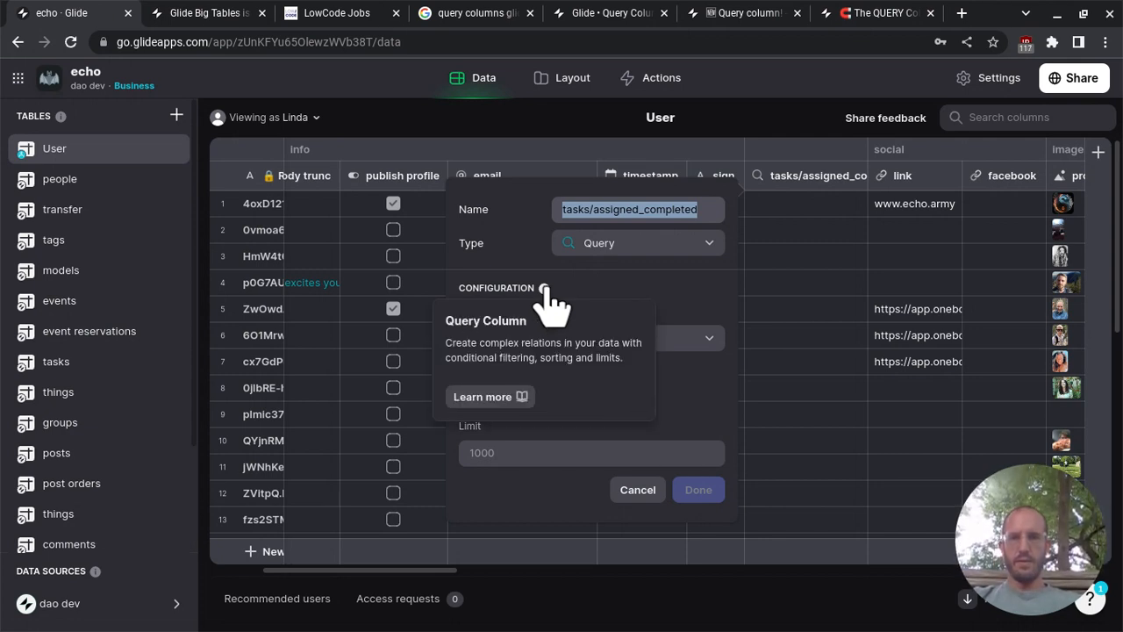
pyautogui.click(618, 292)
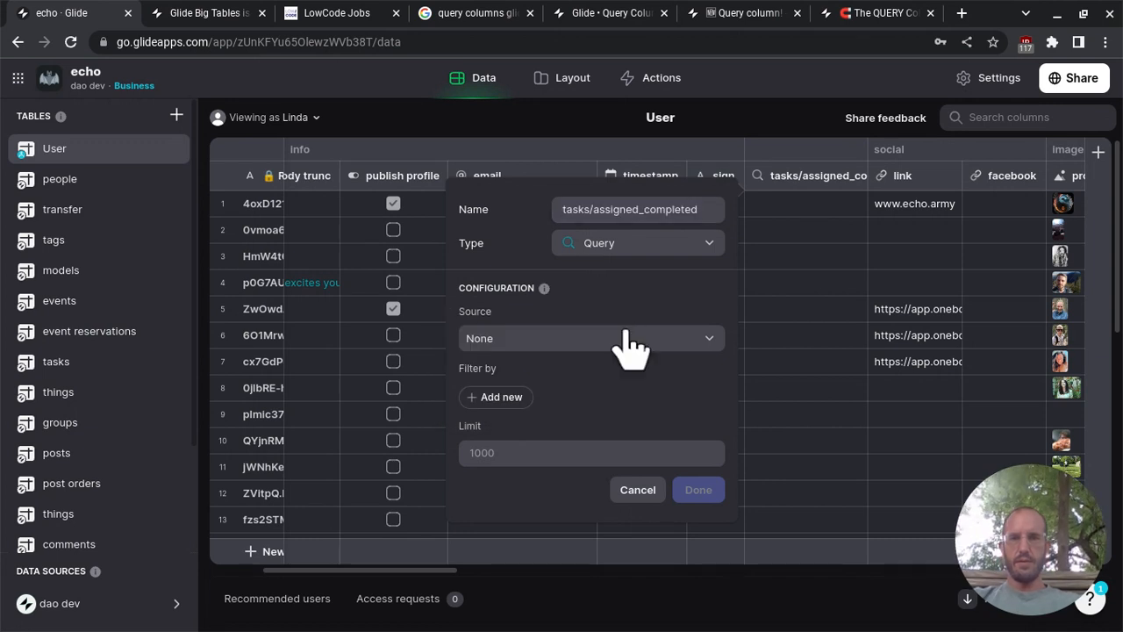
pyautogui.click(650, 342)
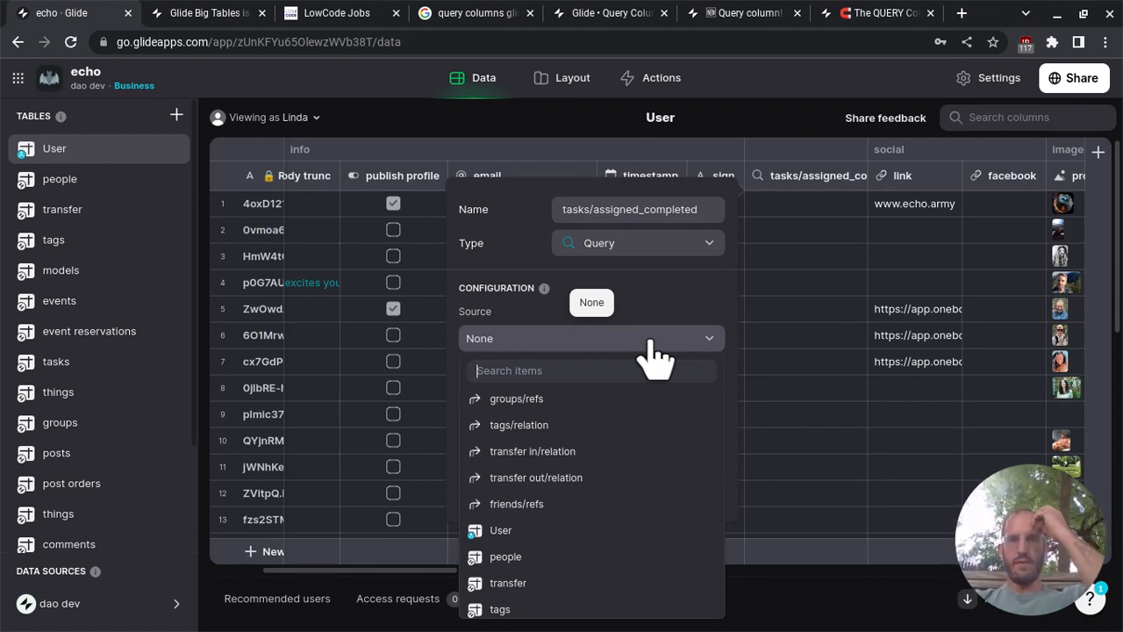
pyautogui.scroll(-3, 645, 373)
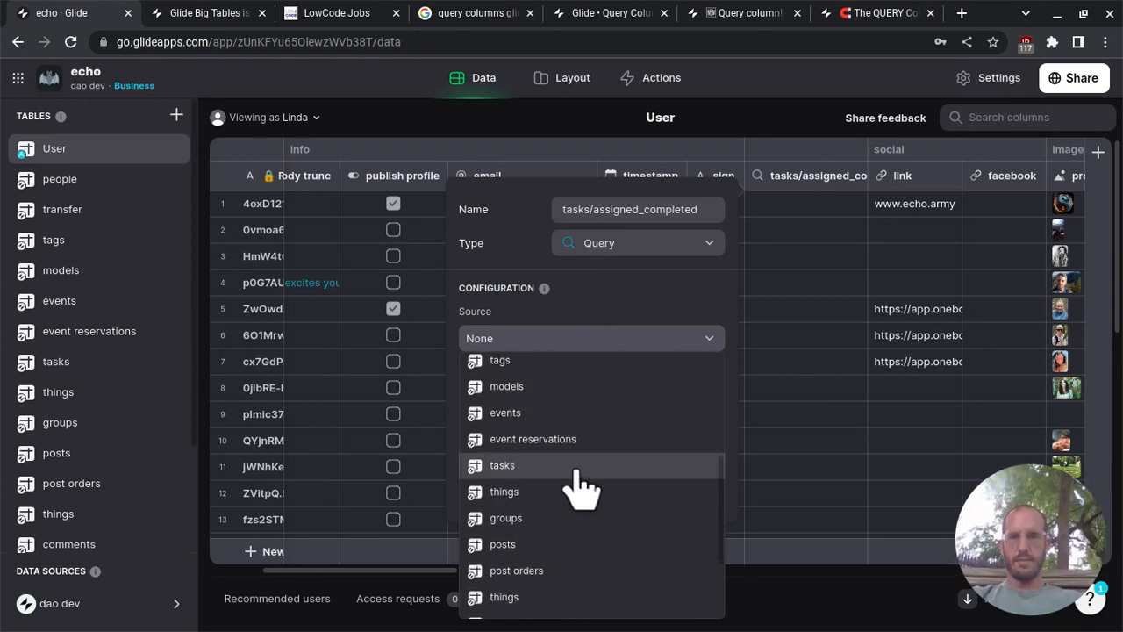
pyautogui.click(579, 474)
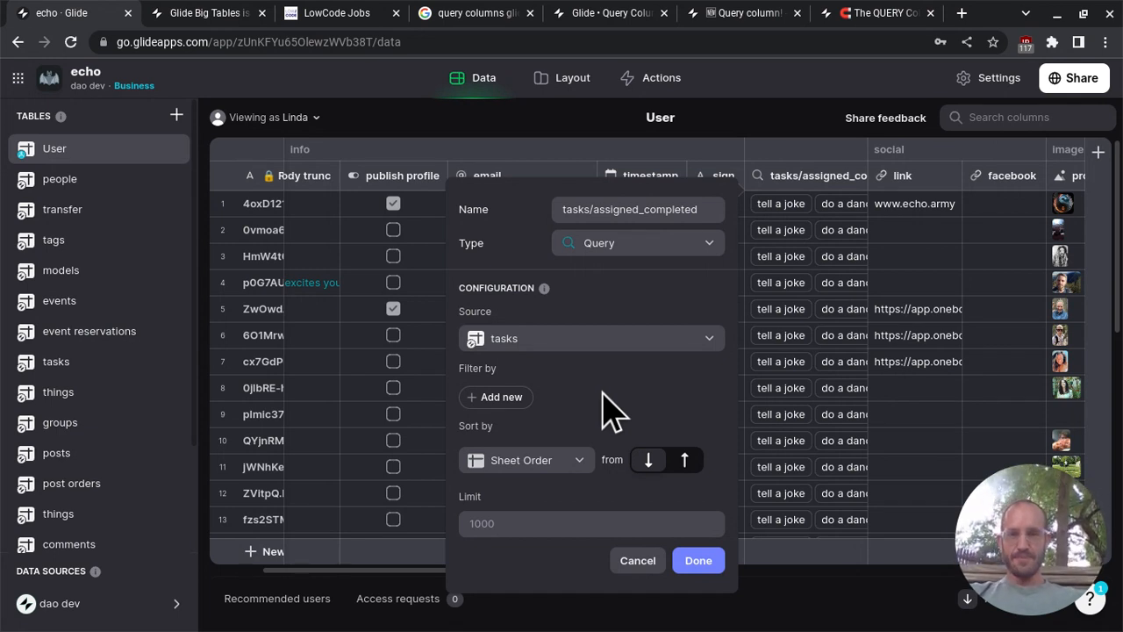
# - Add a query filter requiring the task's assigned user id to be this row's Row ID
pyautogui.click(501, 397)
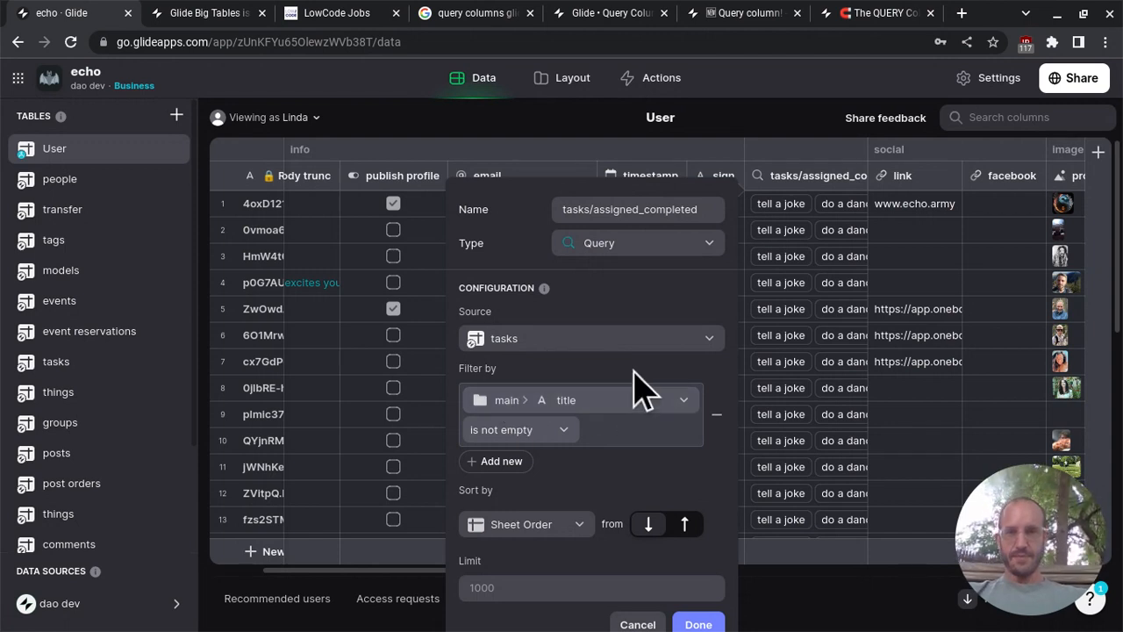
pyautogui.click(612, 402)
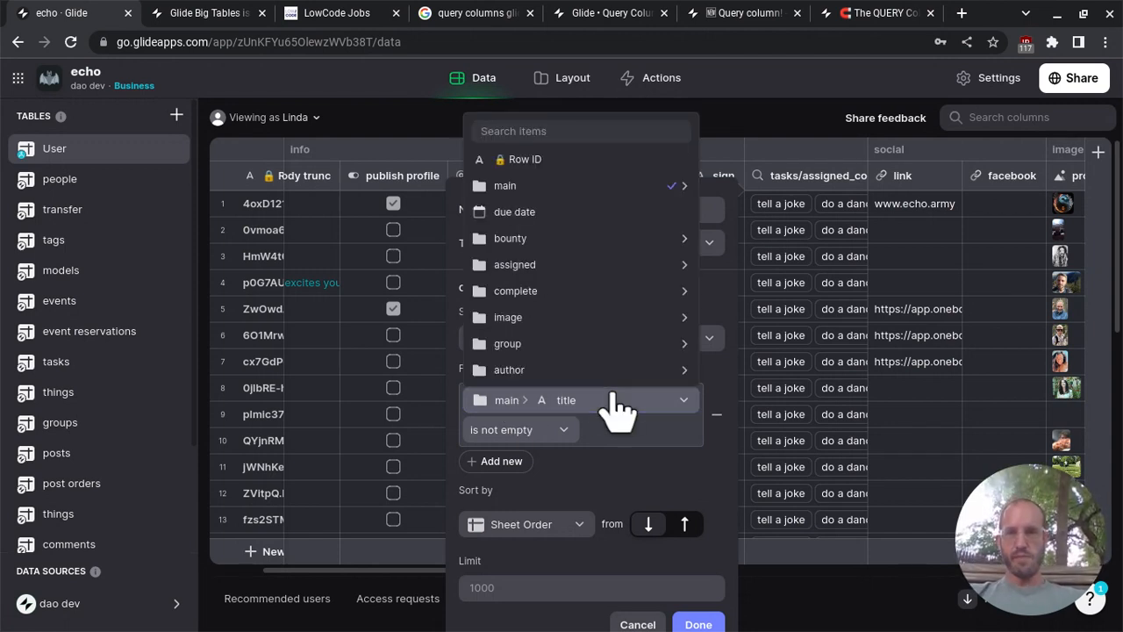
pyautogui.moveTo(649, 268)
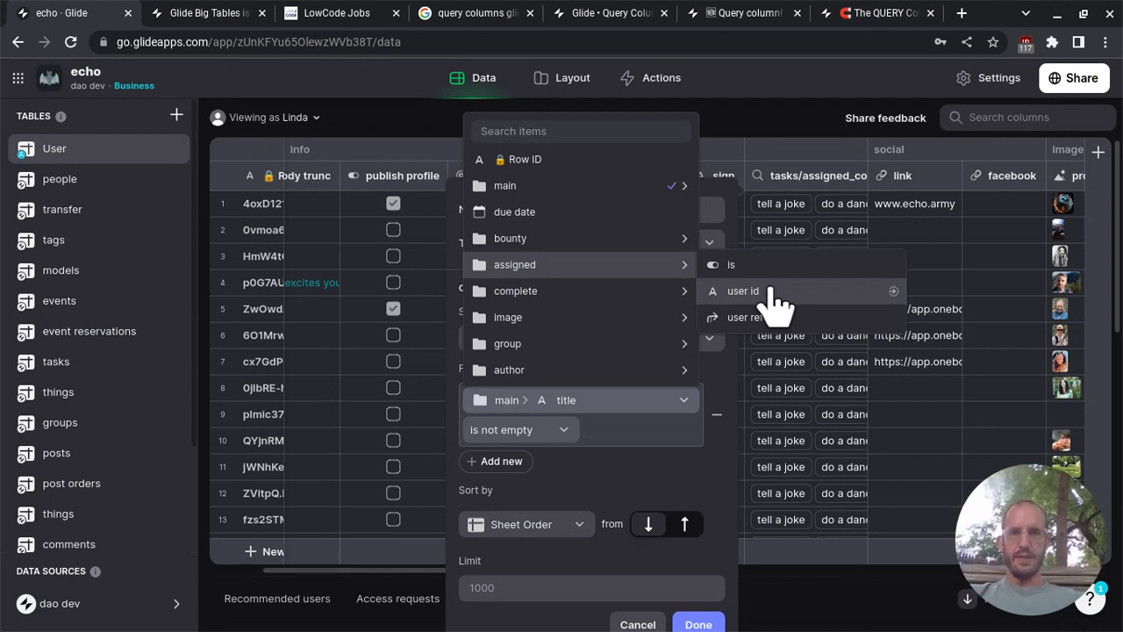
pyautogui.click(743, 290)
pyautogui.click(523, 432)
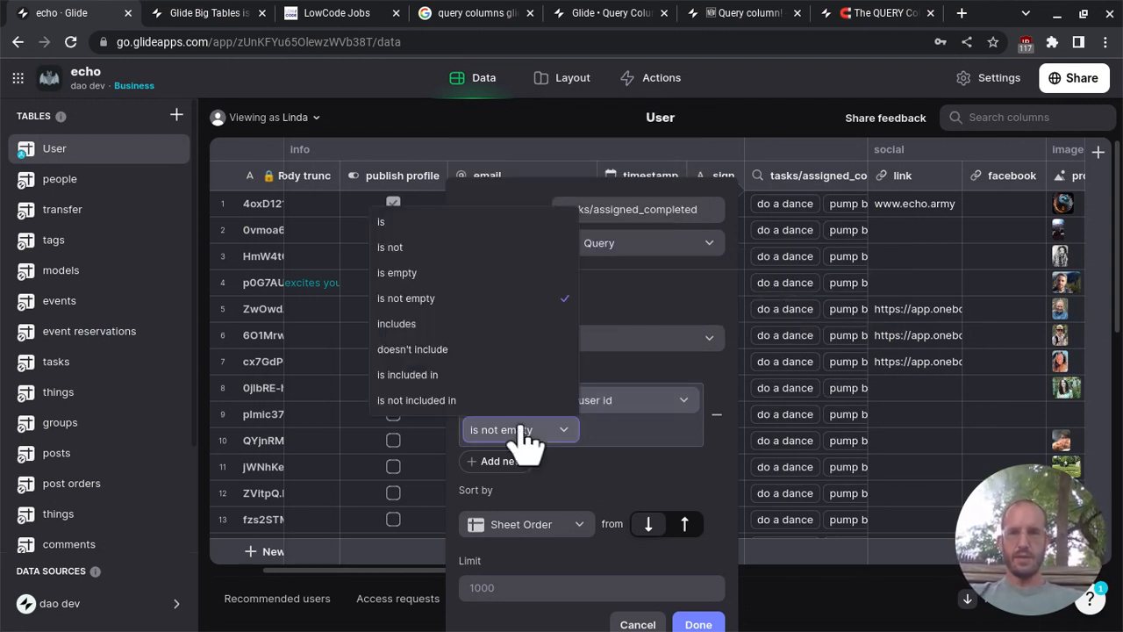
pyautogui.click(518, 224)
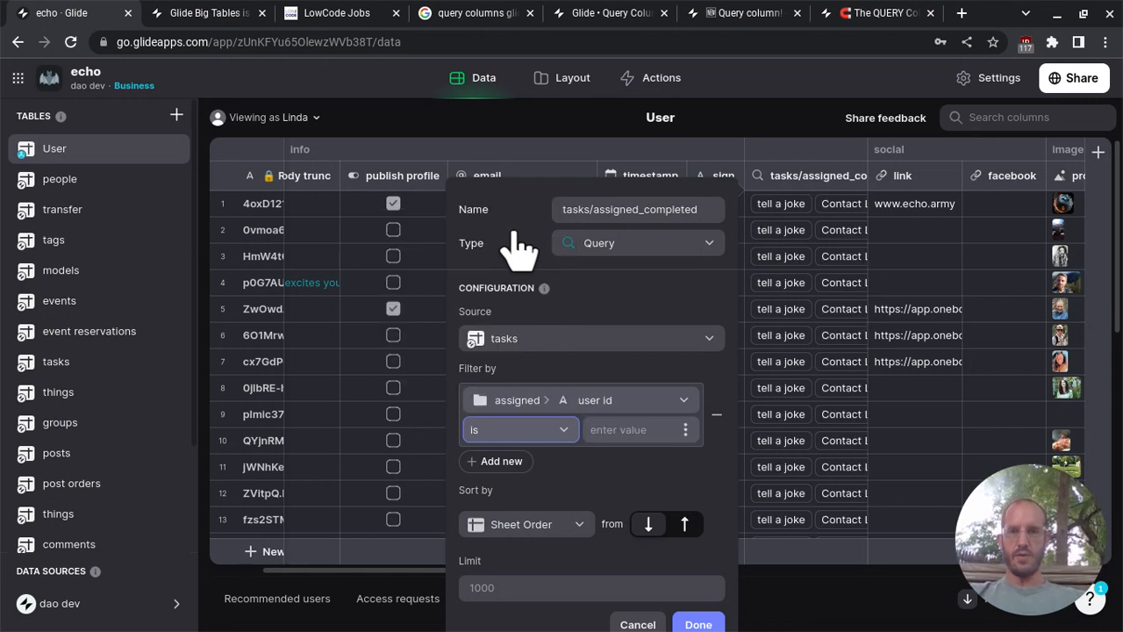
pyautogui.click(684, 426)
pyautogui.click(589, 176)
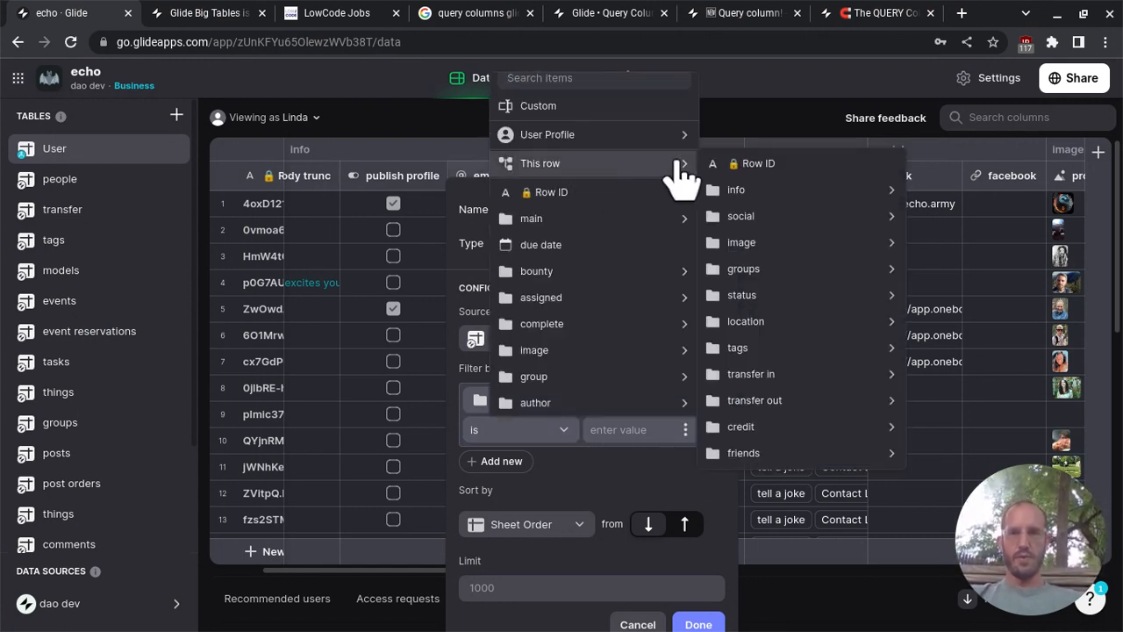
pyautogui.click(741, 168)
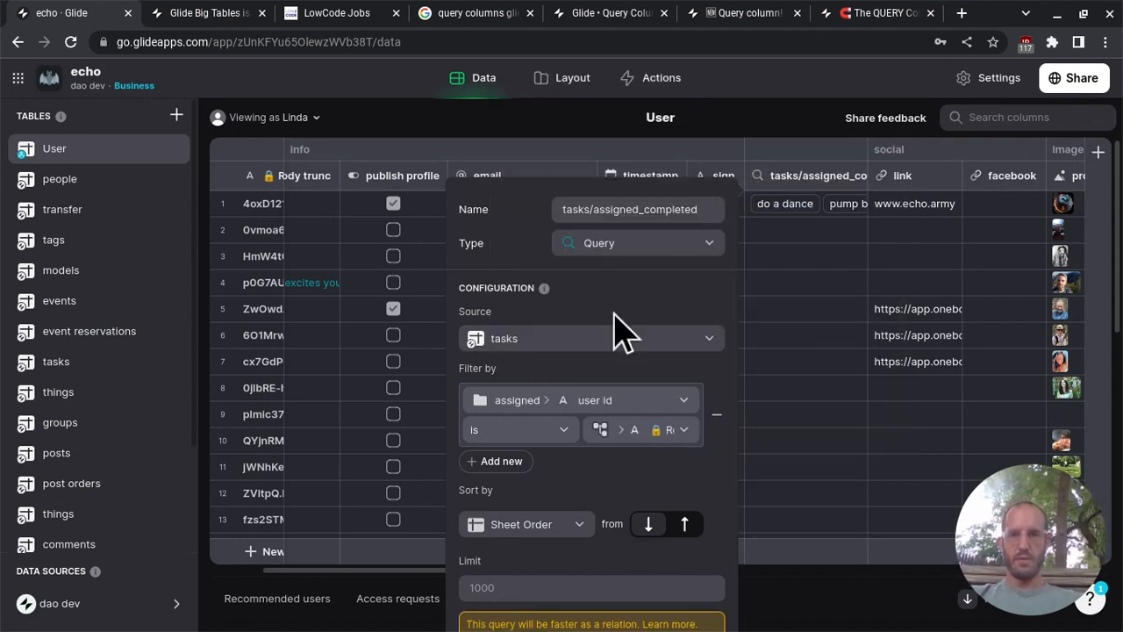
# - Open the relations documentation linked from the query's performance note, look at it briefly and return to the column settings
pyautogui.scroll(-1, 620, 329)
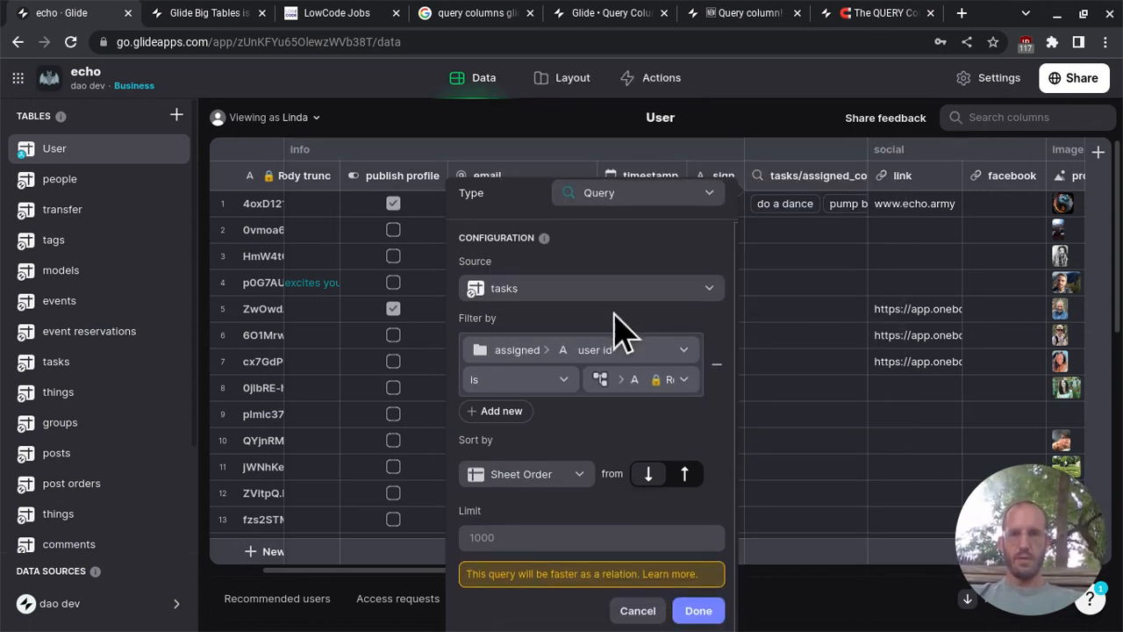
pyautogui.click(653, 575)
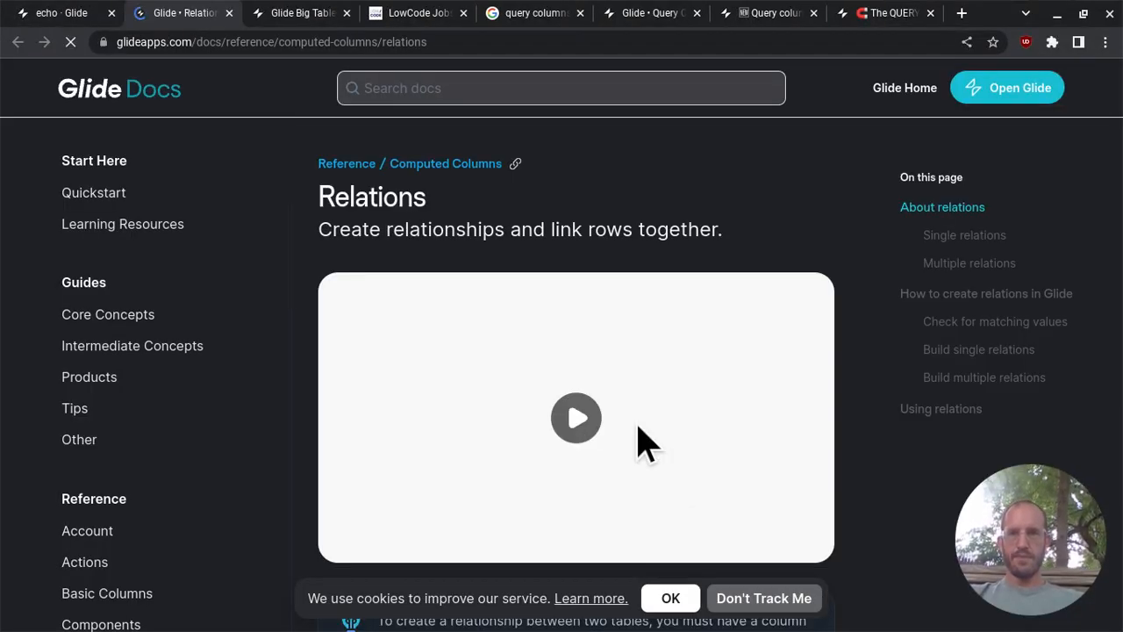
pyautogui.hotkey('ctrl', 'shift', 'Tab')
pyautogui.hotkey('ctrl', 'Tab')
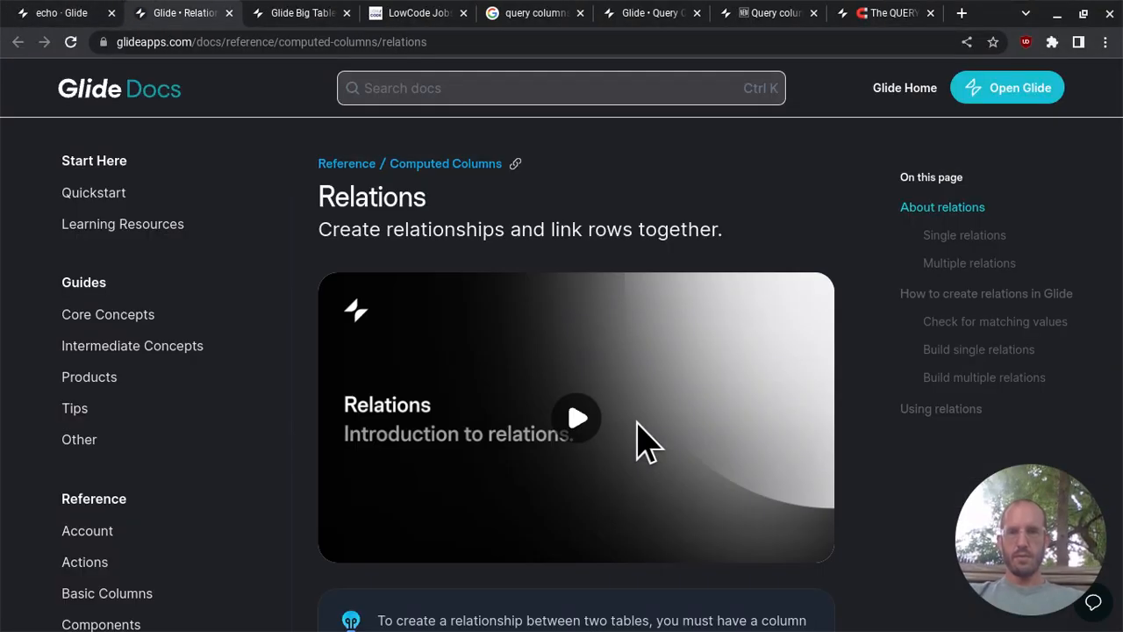
pyautogui.hotkey('ctrl', 'w')
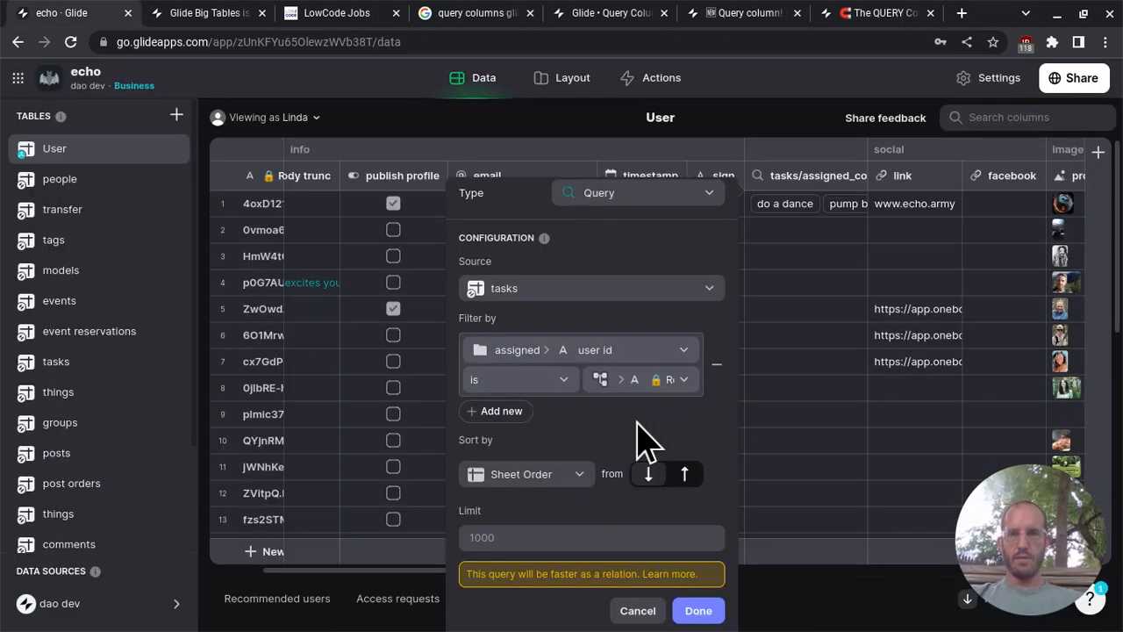
# - Add a second filter condition to the query and rename the column tasks/assigned_and_incmplete
pyautogui.click(498, 411)
pyautogui.scroll(-1, 499, 412)
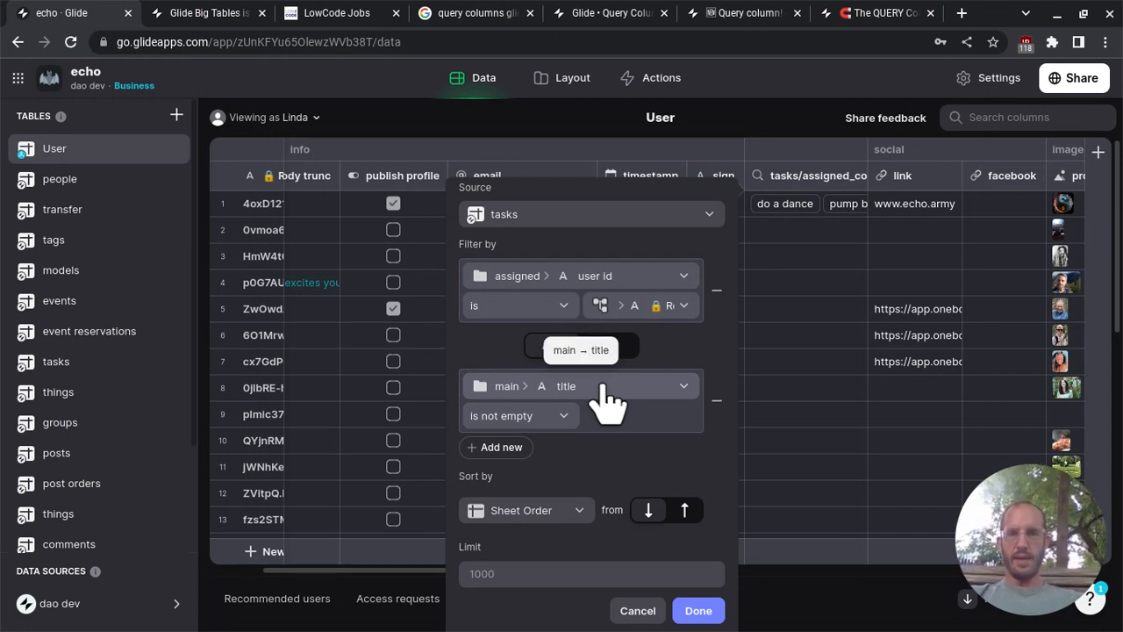
pyautogui.scroll(2, 606, 400)
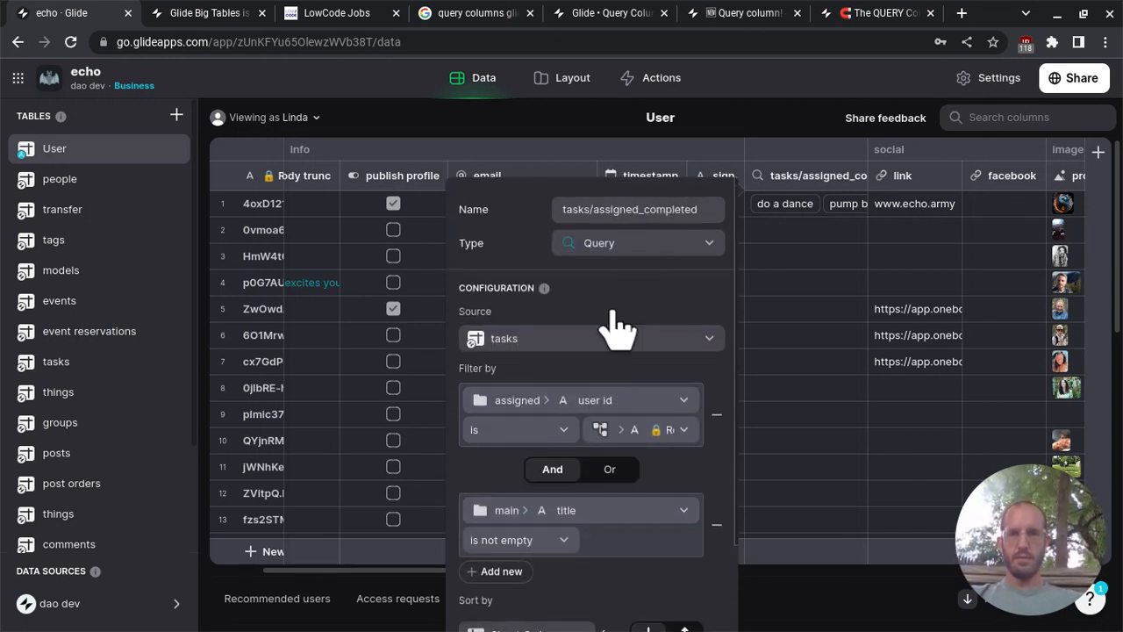
pyautogui.tripleClick(650, 213)
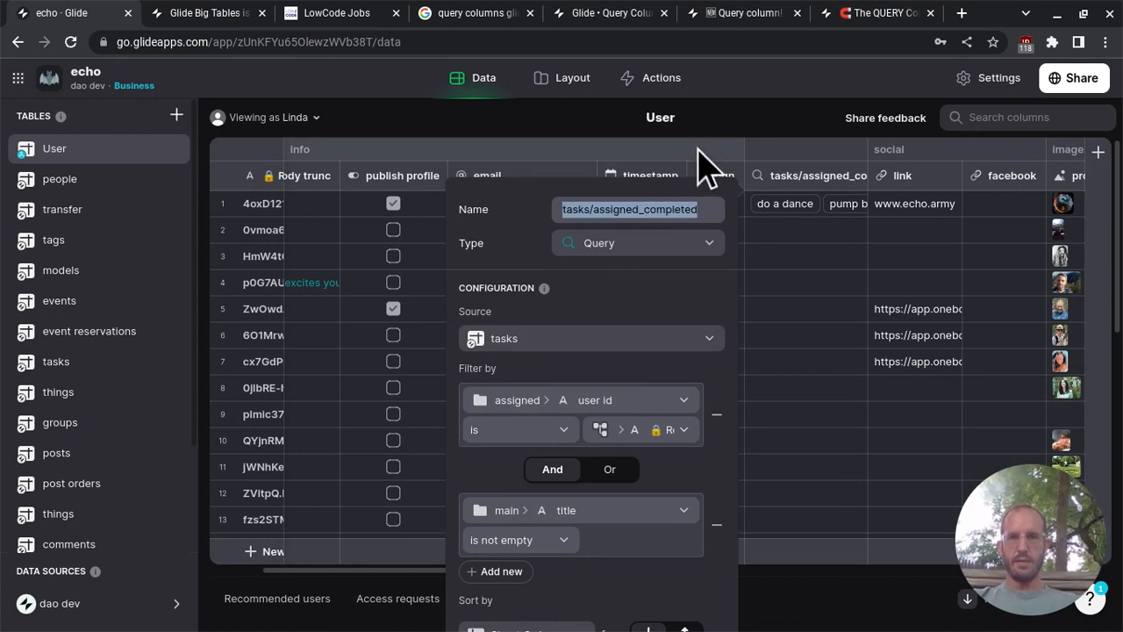
pyautogui.press('Right')
pyautogui.press('Left')
pyautogui.press('Left')
pyautogui.press('Left')
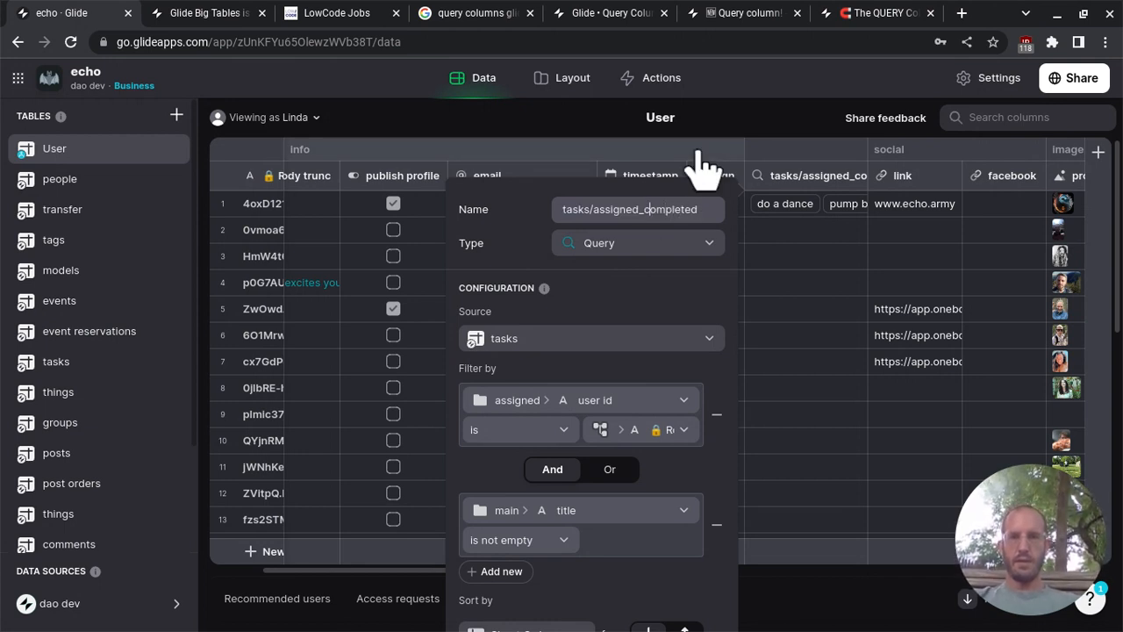
pyautogui.write('and')
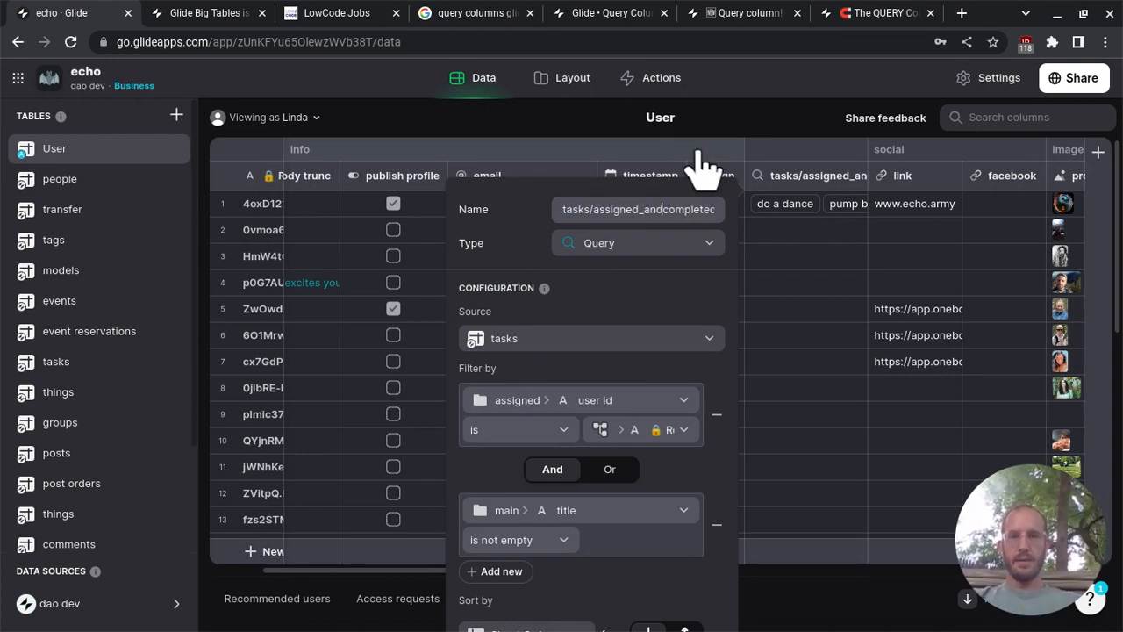
pyautogui.write('_')
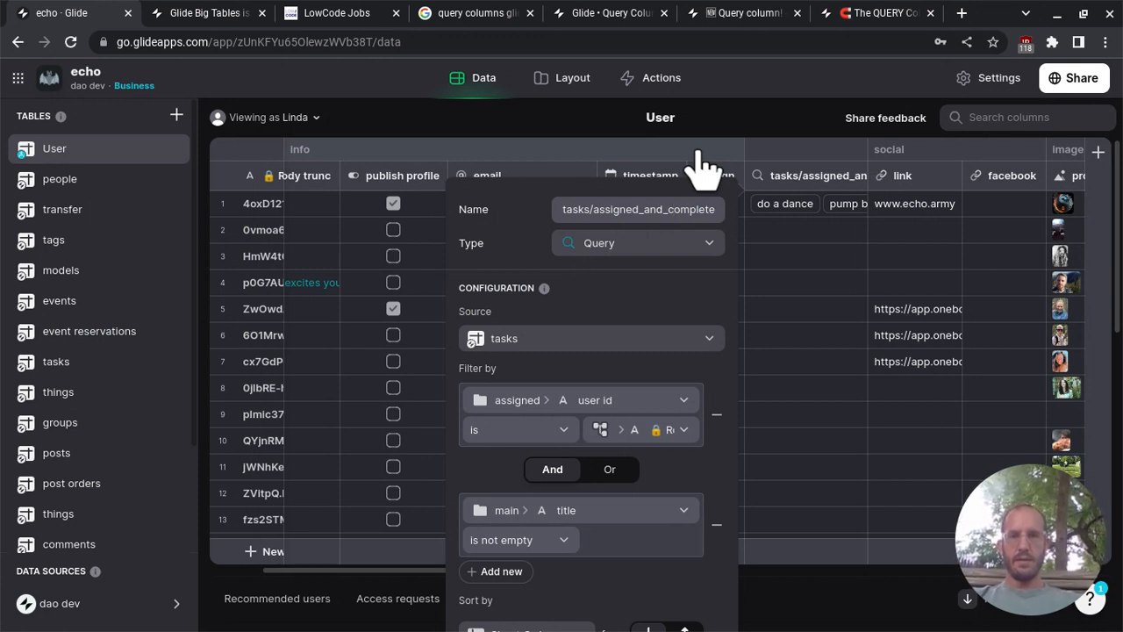
pyautogui.press('BackSpace')
pyautogui.press('BackSpace')
pyautogui.write('in')
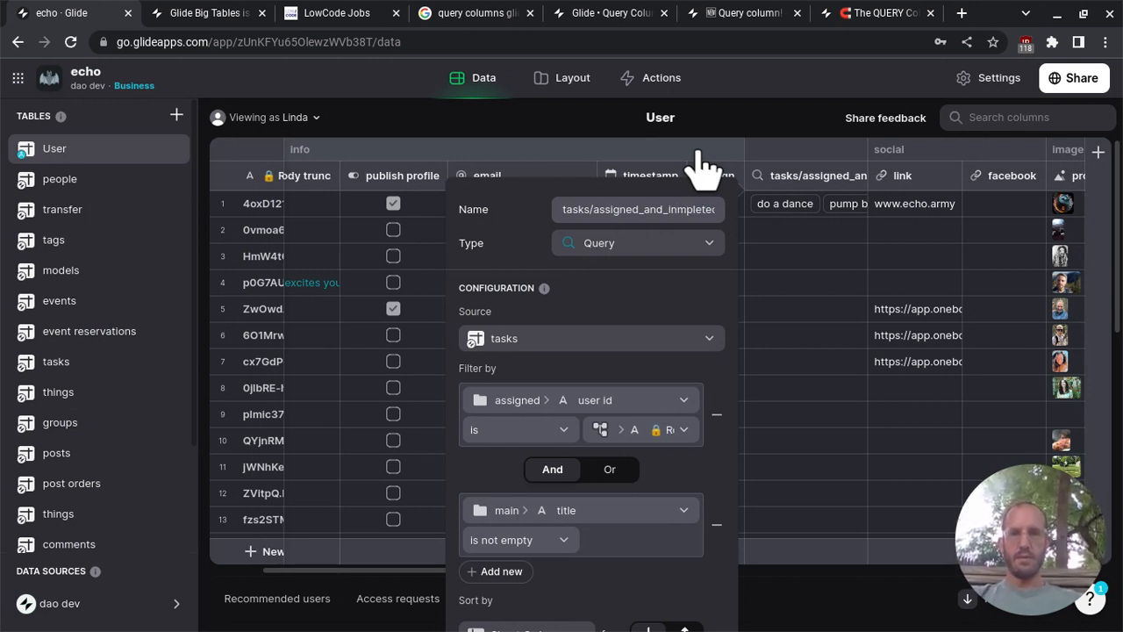
pyautogui.write('c')
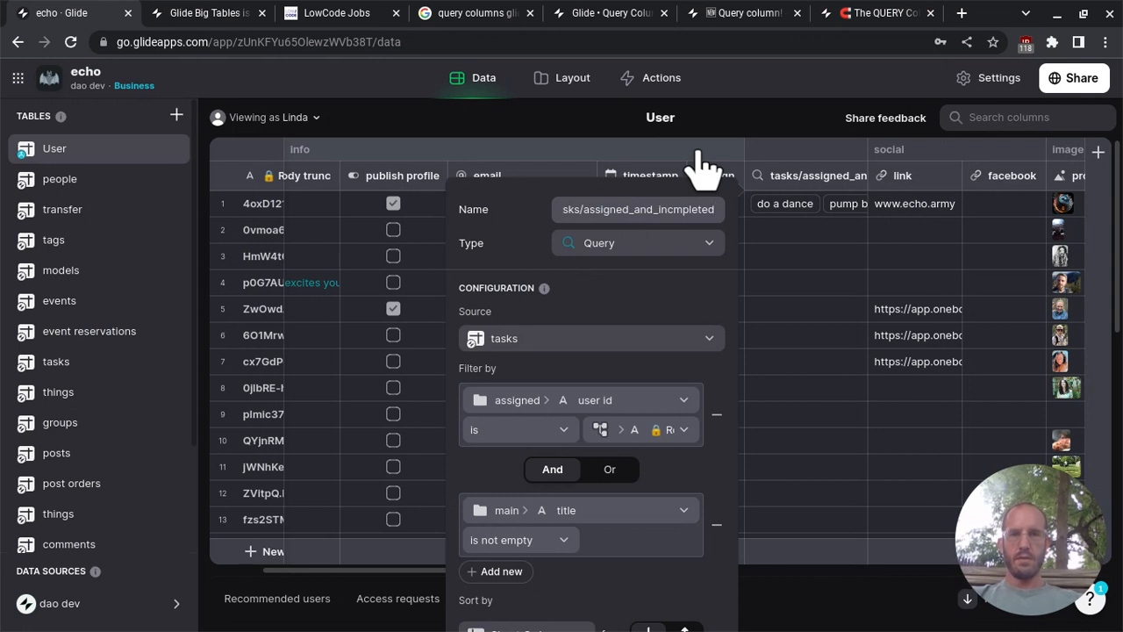
pyautogui.press('BackSpace')
pyautogui.press('BackSpace')
pyautogui.write('e')
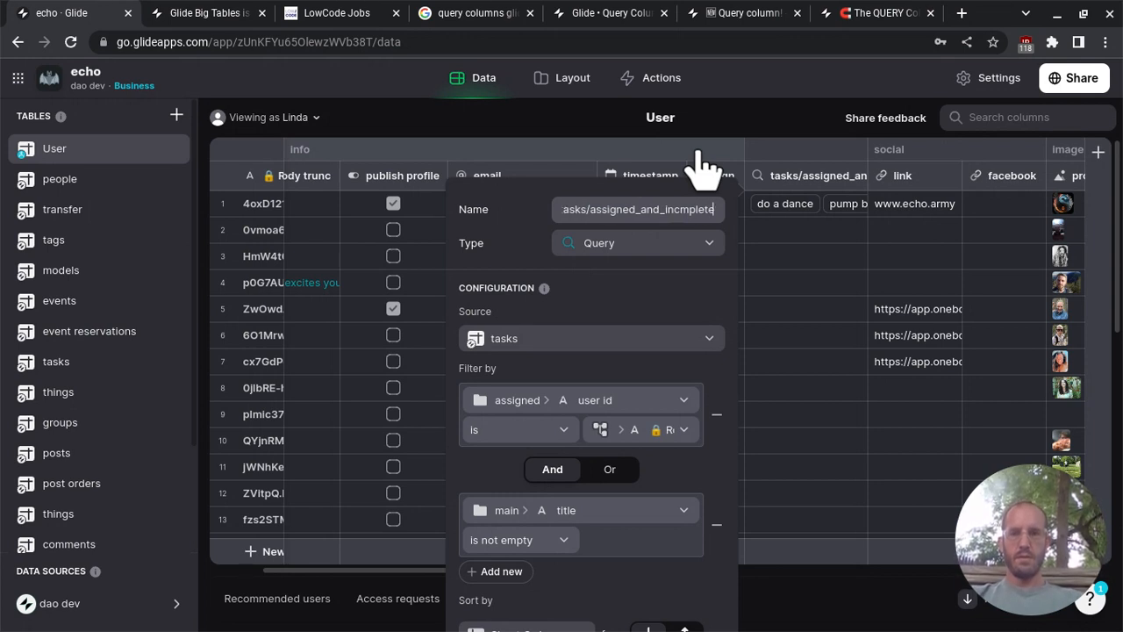
# - Set the second filter to require that the task's complete/is value is not checked, and save the column
pyautogui.scroll(-2, 571, 315)
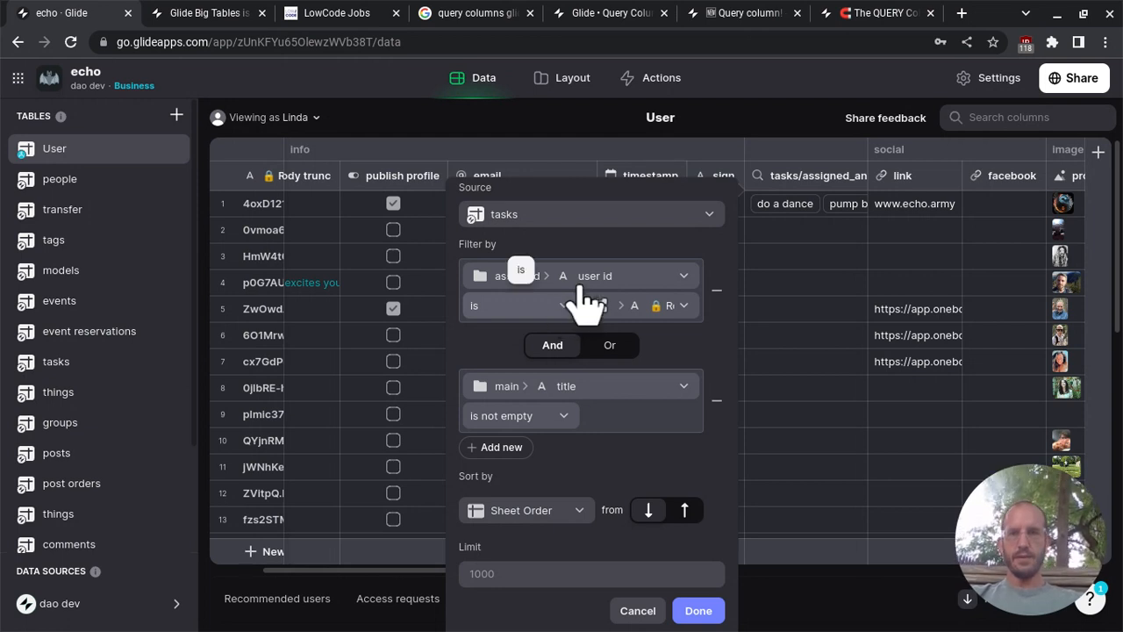
pyautogui.click(572, 386)
pyautogui.moveTo(593, 279)
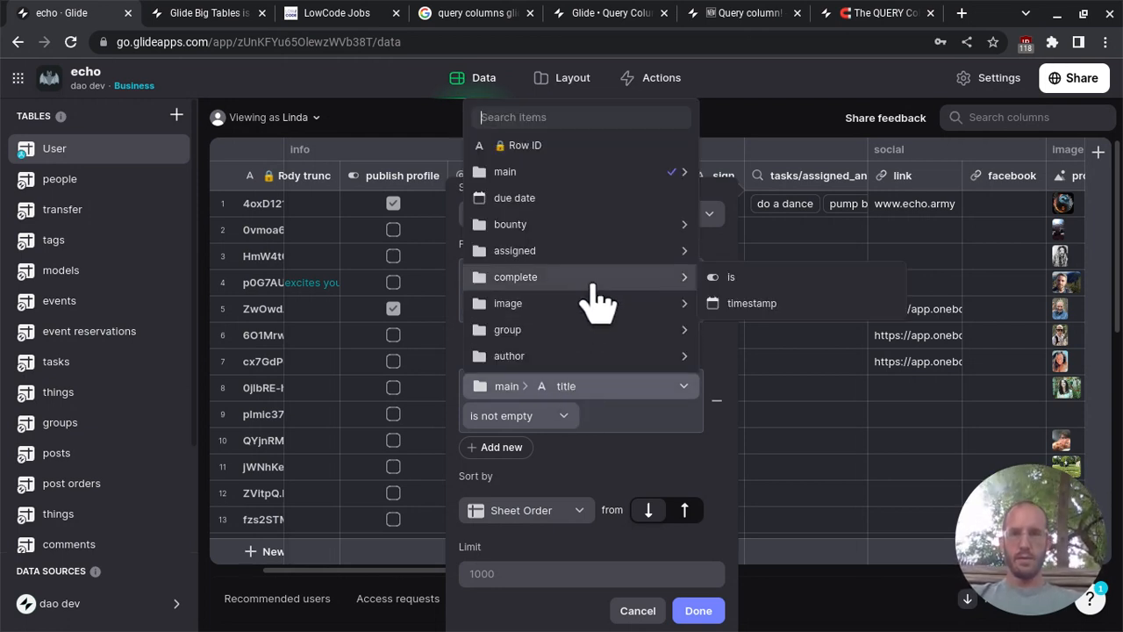
pyautogui.click(759, 281)
pyautogui.click(553, 414)
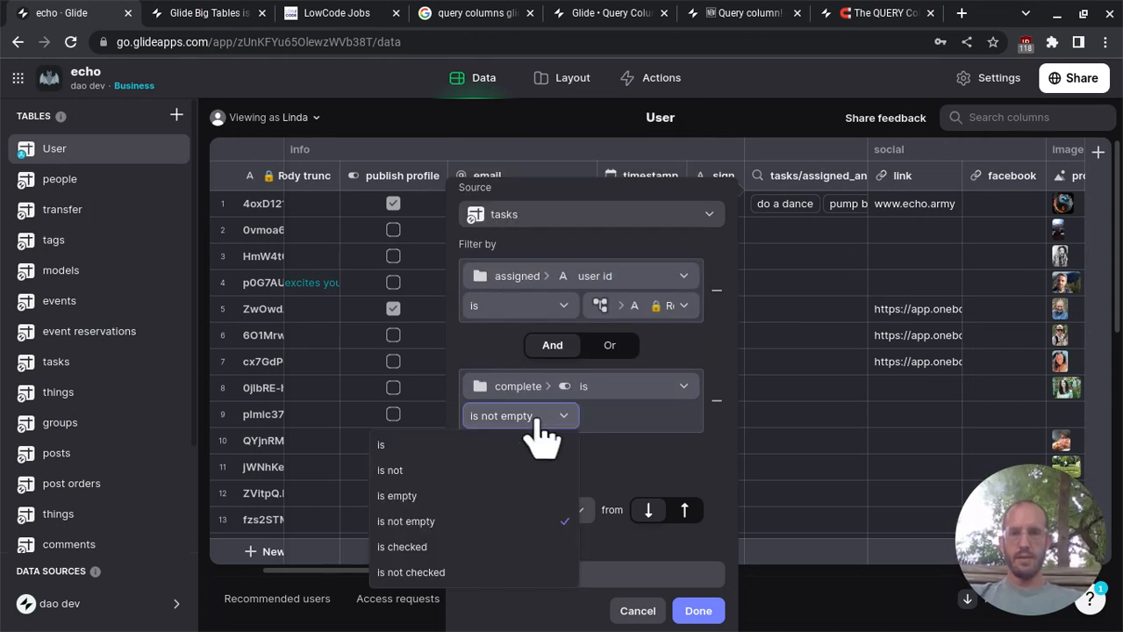
pyautogui.click(481, 572)
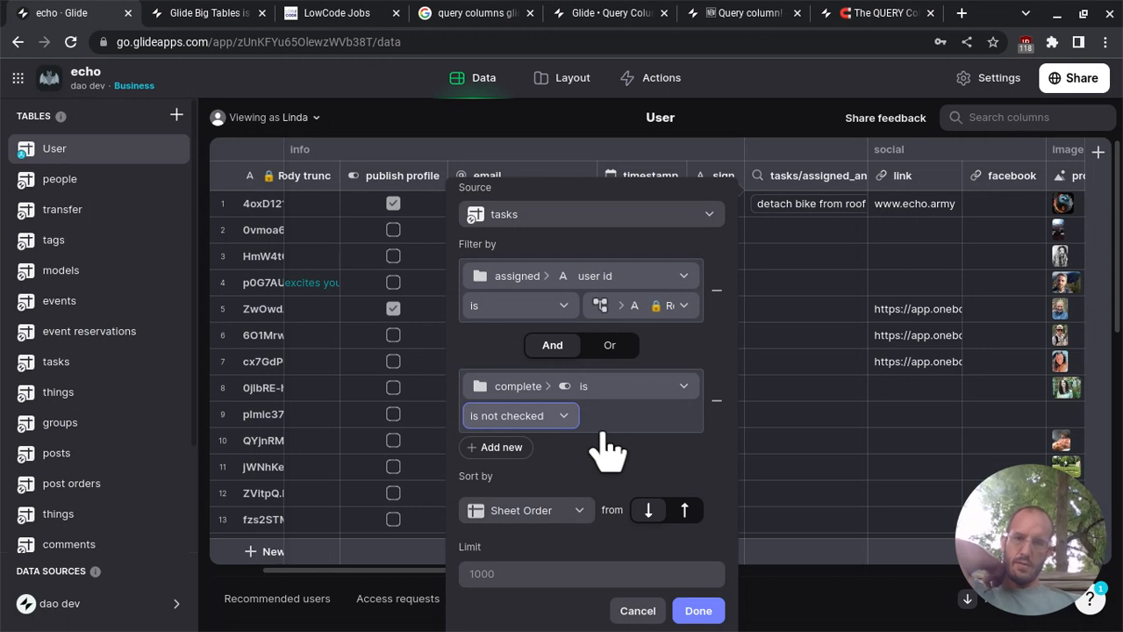
pyautogui.click(700, 615)
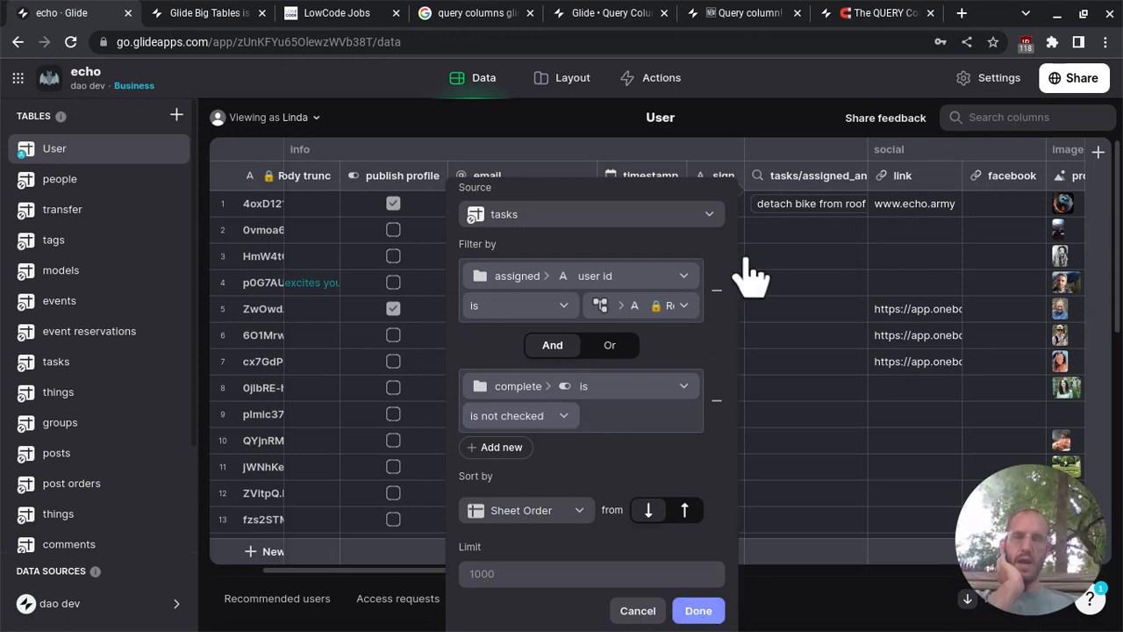
pyautogui.click(748, 274)
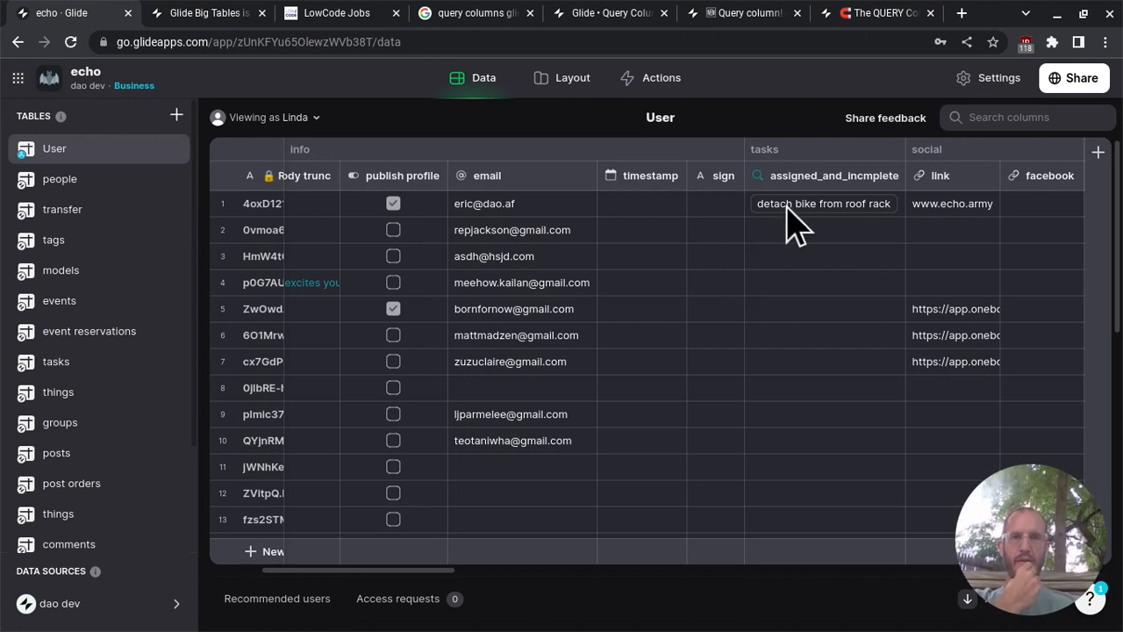
pyautogui.hscroll(-5, 794, 224)
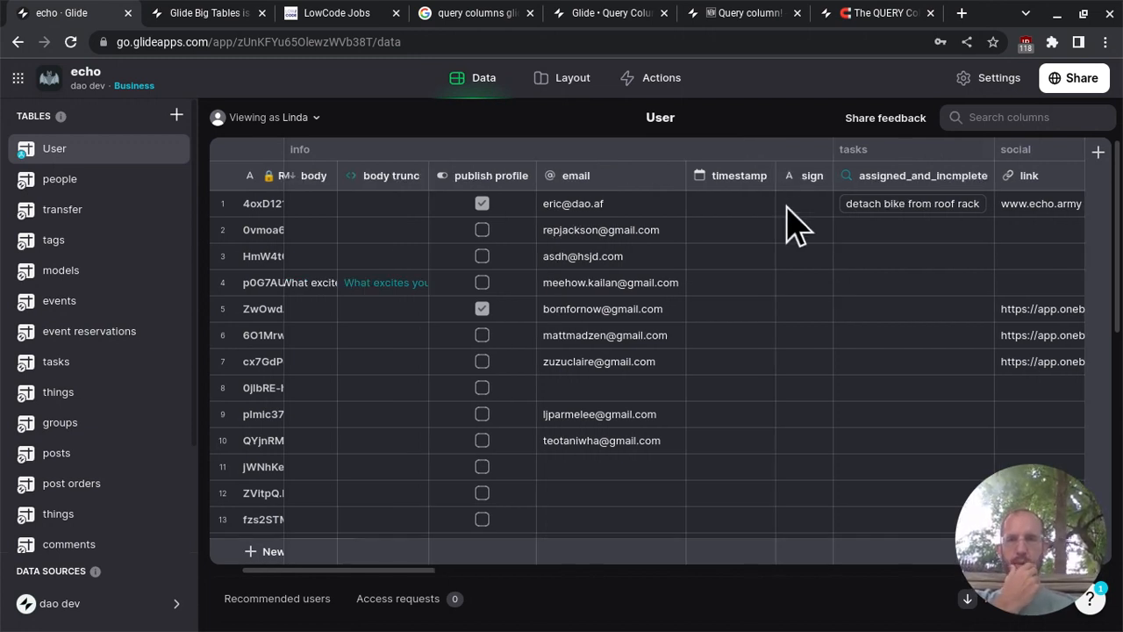
pyautogui.hscroll(5, 794, 223)
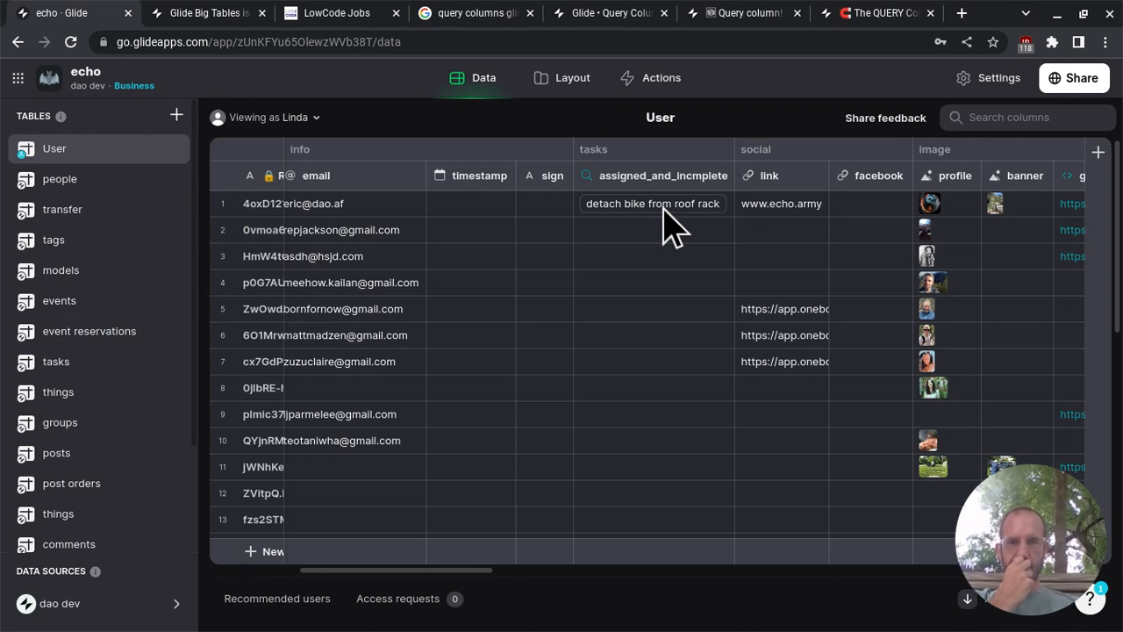
pyautogui.hscroll(3, 671, 226)
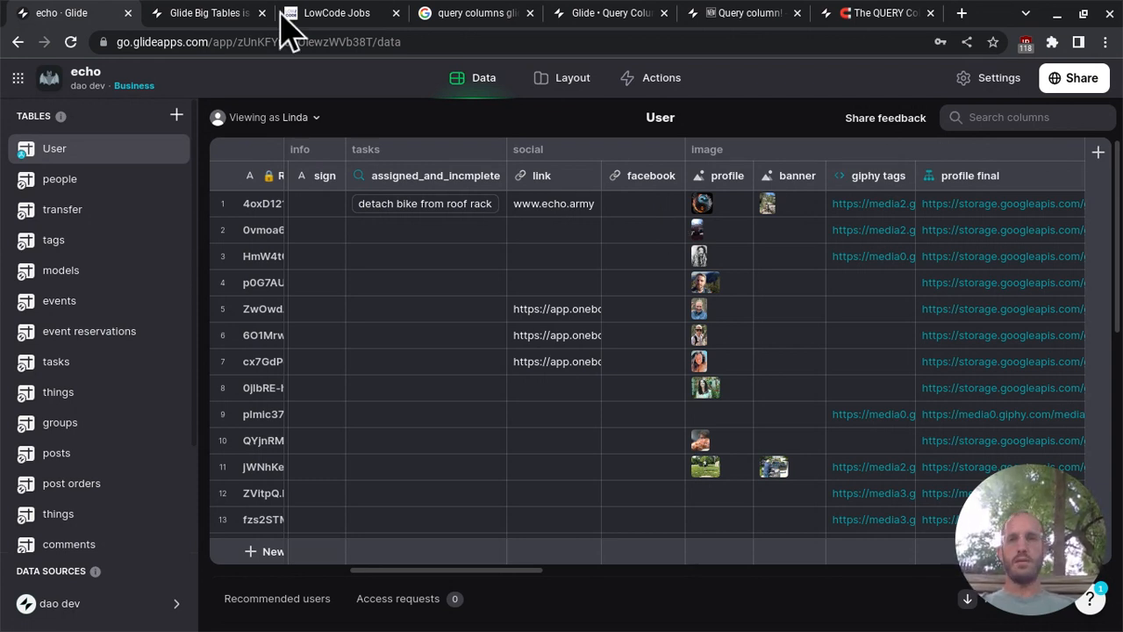
# - Switch to the app layout, open the dev profile from the people collection and look through its details page
pyautogui.click(544, 80)
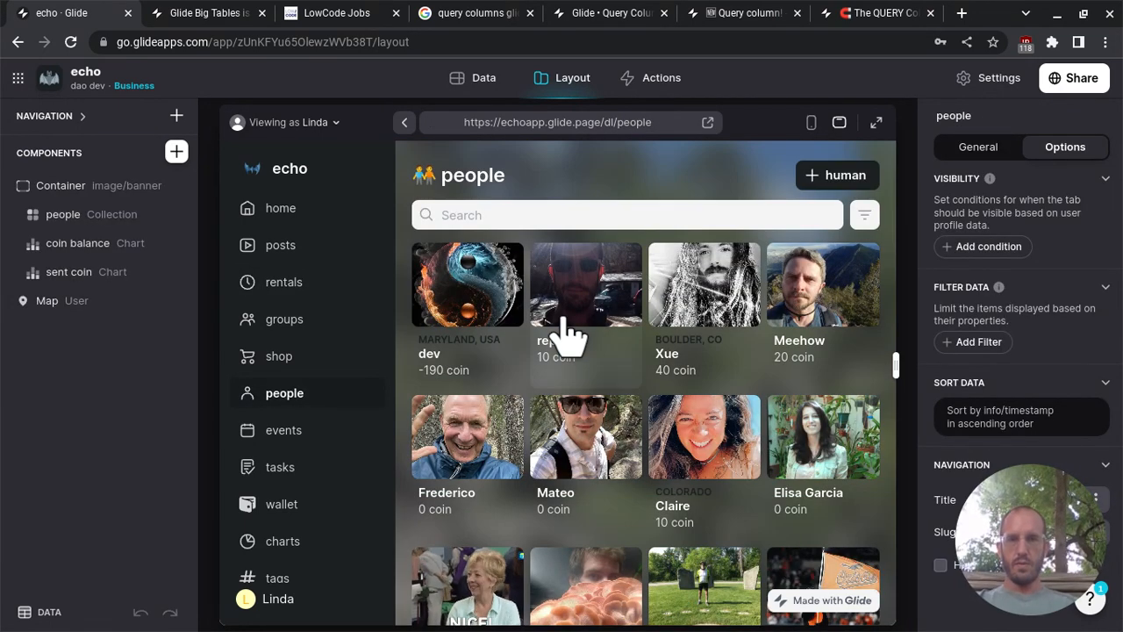
pyautogui.click(497, 331)
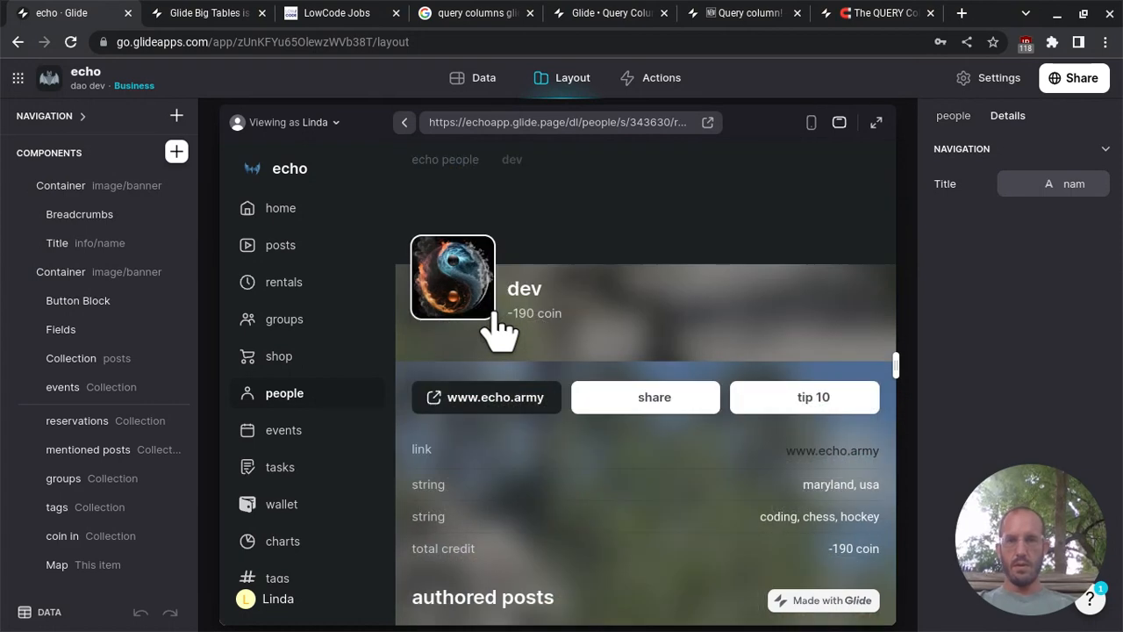
pyautogui.scroll(-7, 497, 332)
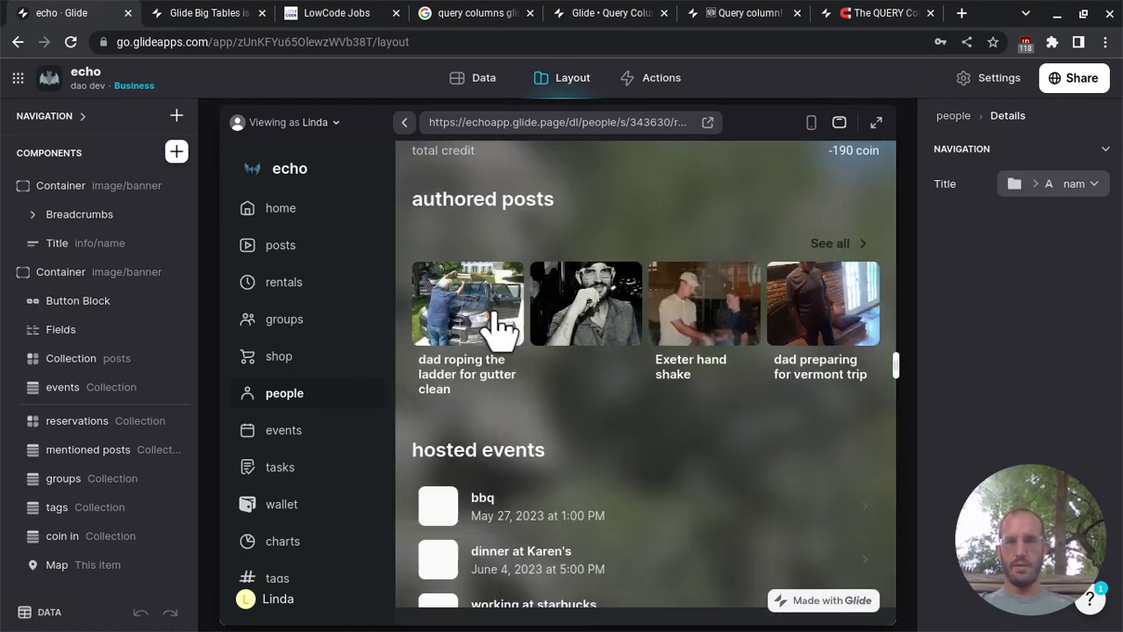
pyautogui.scroll(-2, 497, 329)
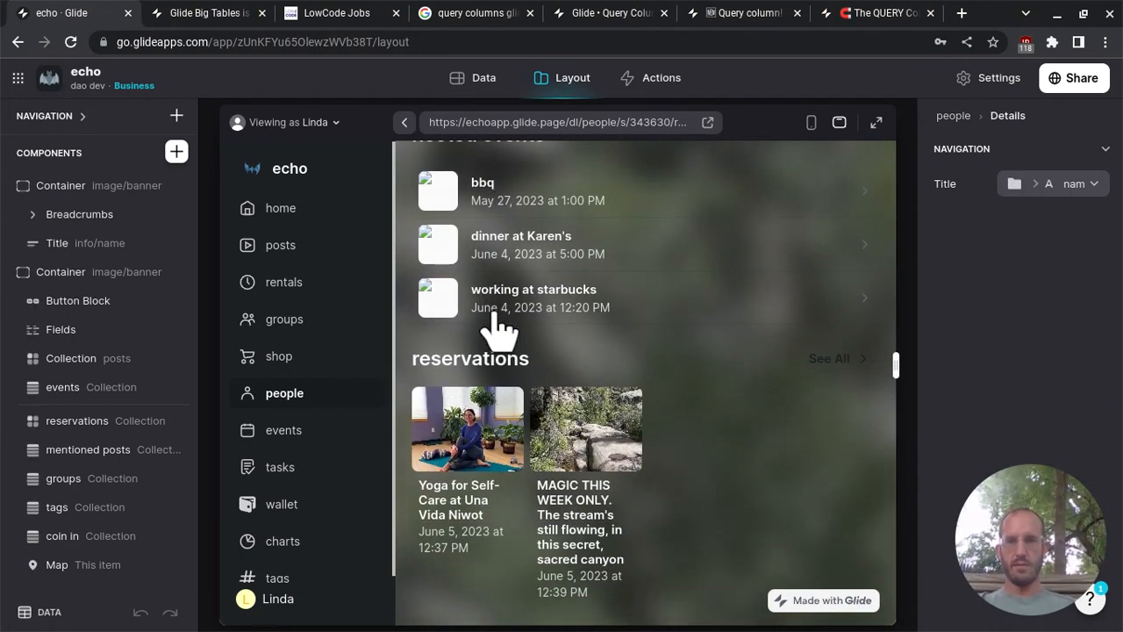
pyautogui.scroll(-3, 497, 329)
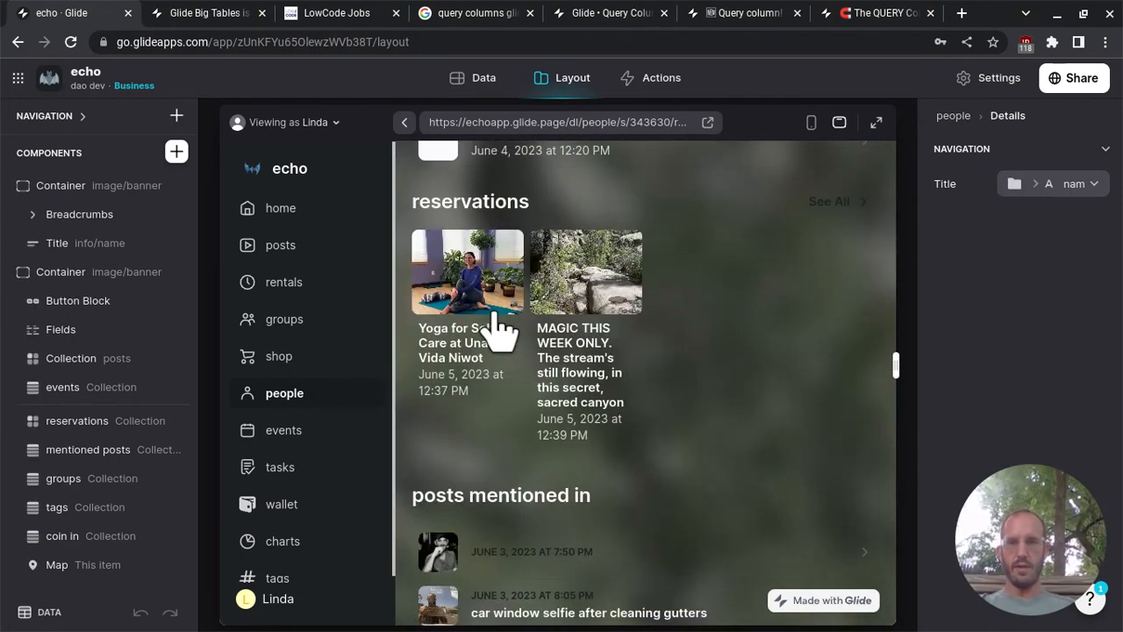
# - Change the reservations collection on the person details page to the Table style
pyautogui.click(92, 395)
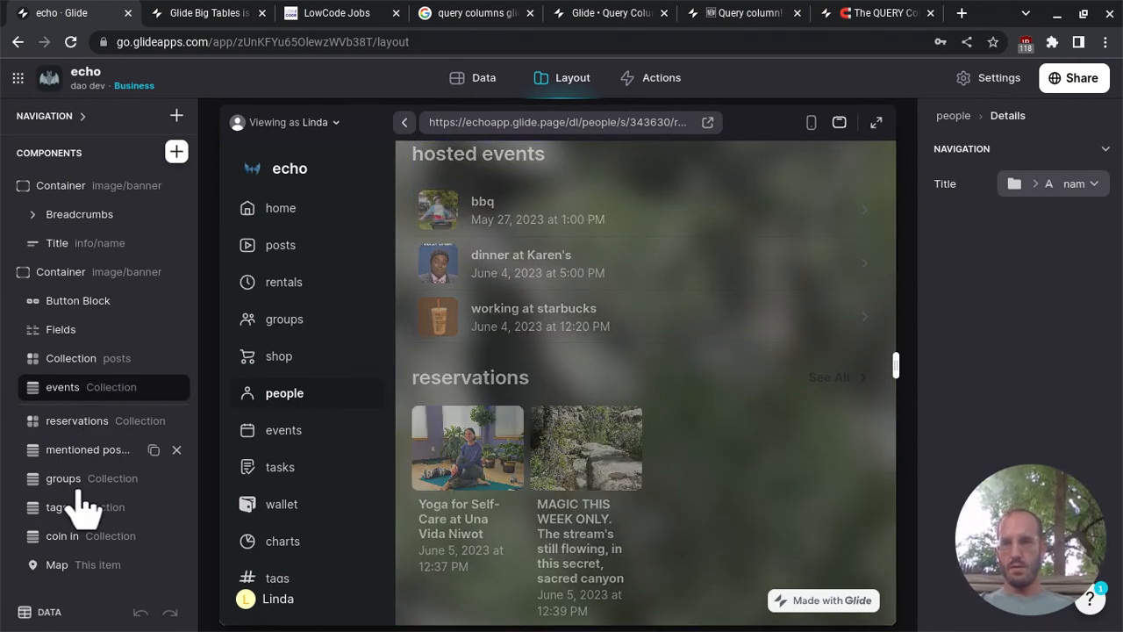
pyautogui.click(85, 423)
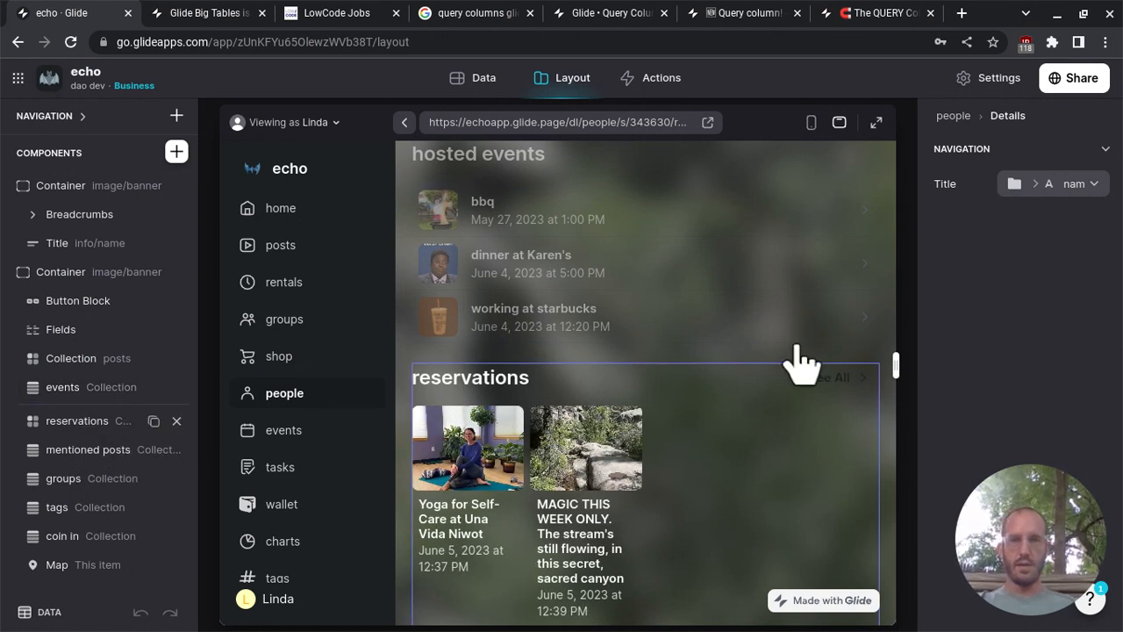
pyautogui.click(799, 362)
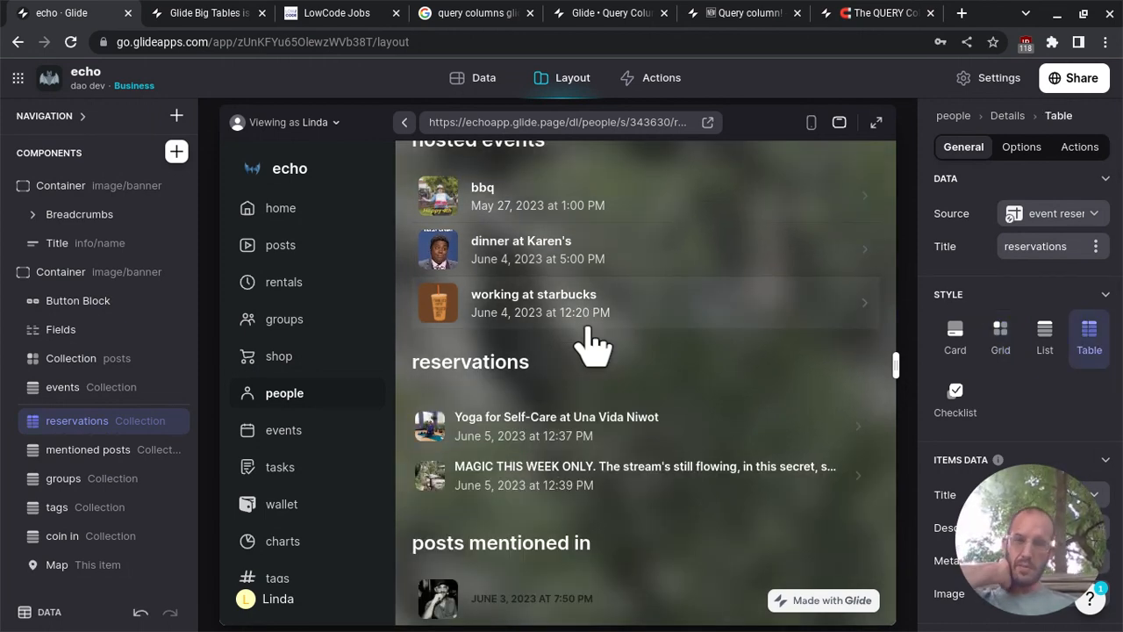
# - Limit the number of items in the mentioned posts collection to 10
pyautogui.scroll(-3, 590, 342)
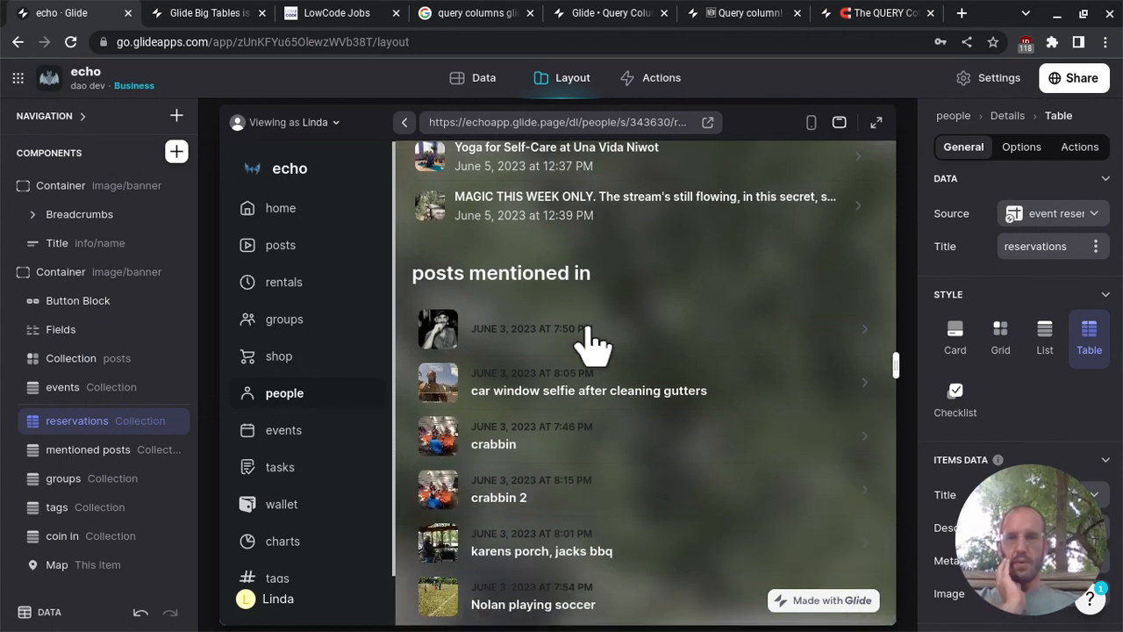
pyautogui.scroll(-2, 590, 342)
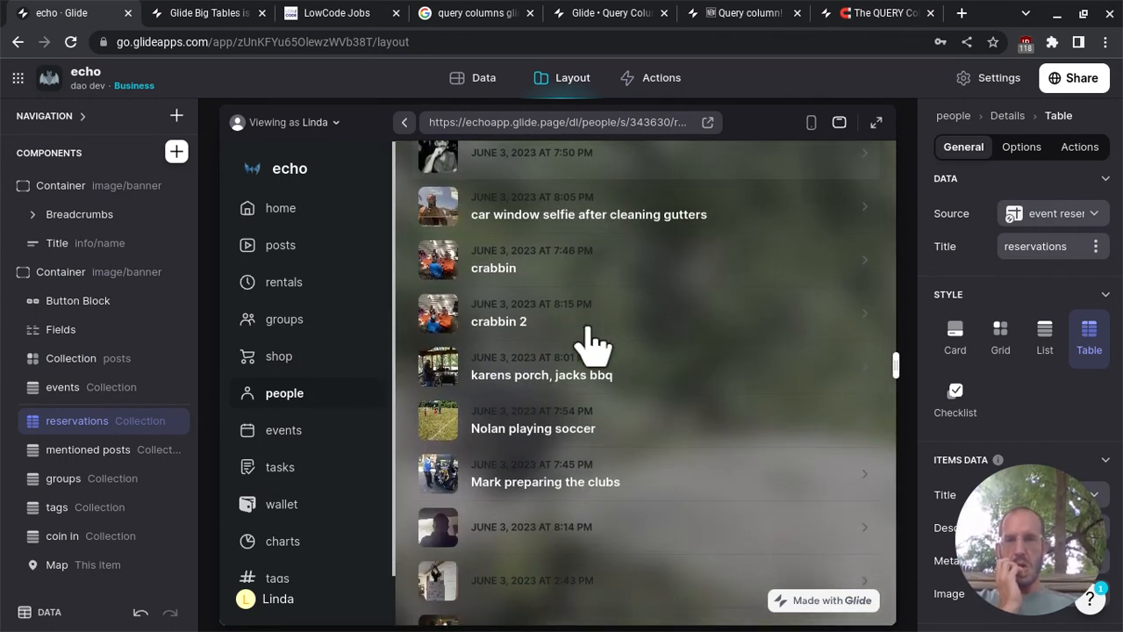
pyautogui.click(84, 449)
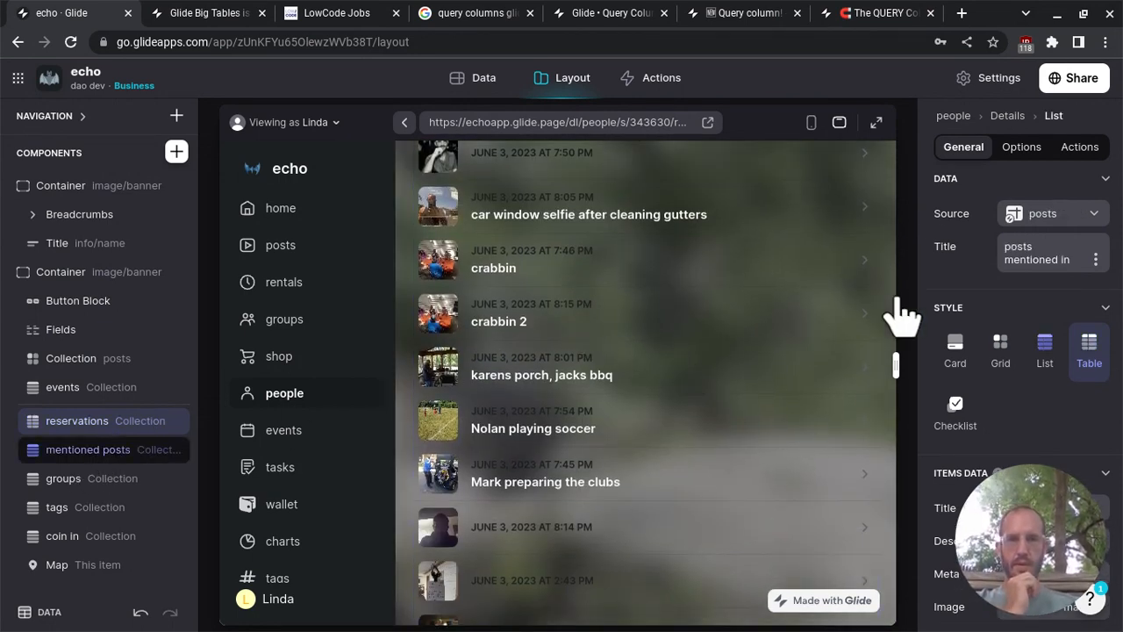
pyautogui.scroll(-4, 1015, 332)
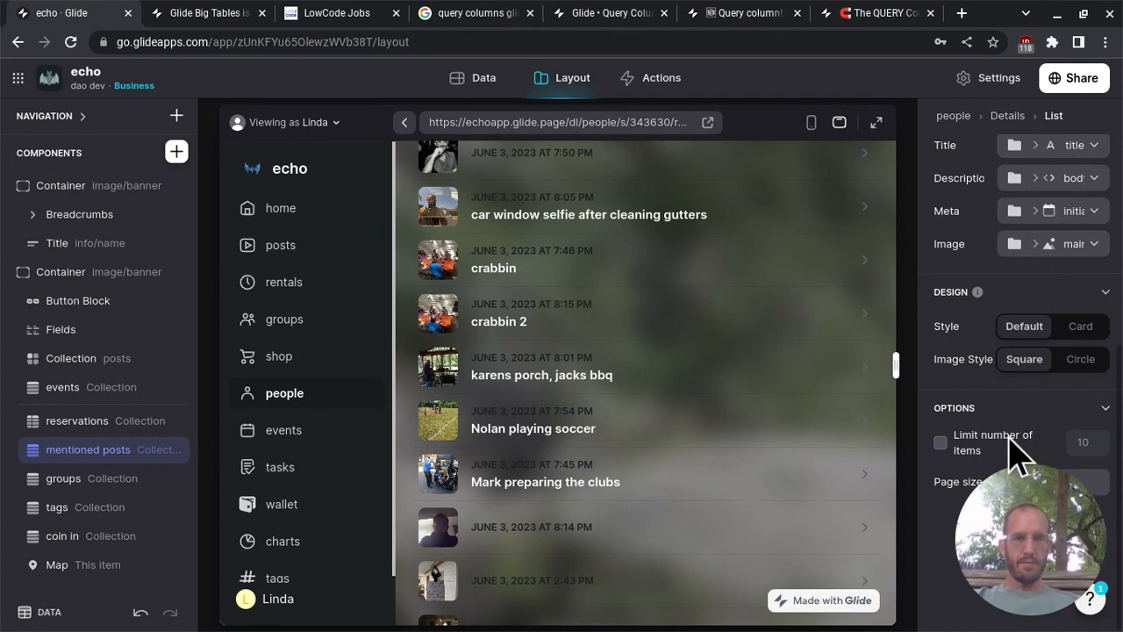
pyautogui.click(1031, 592)
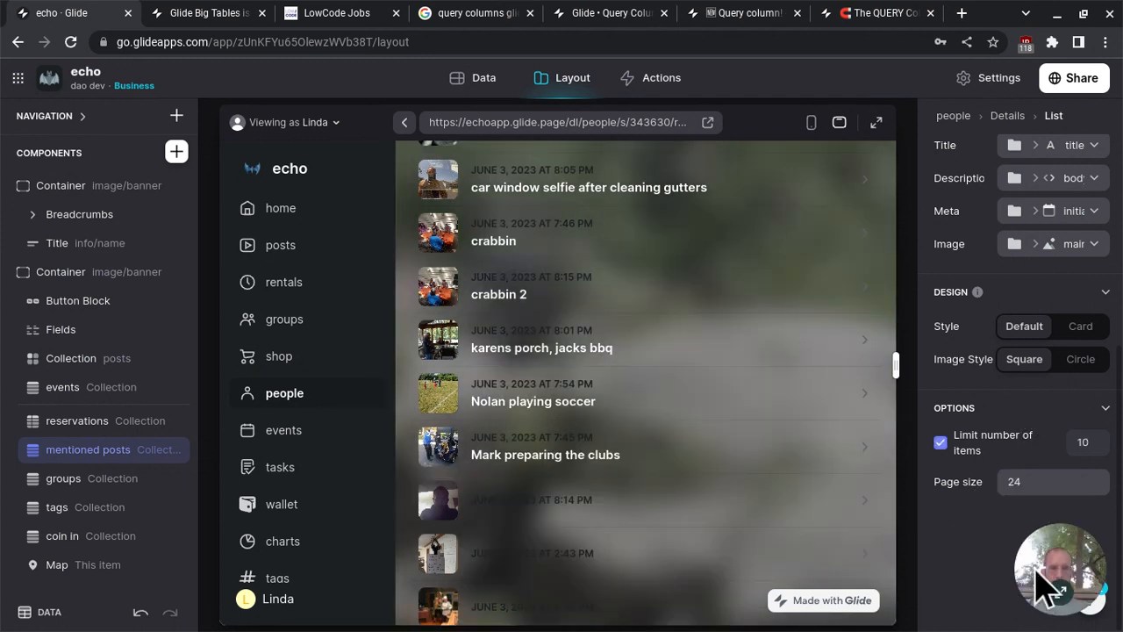
# - Set the mentioned posts collection's page size to 5, turn off its item limit, and view the next page of posts
pyautogui.doubleClick(1050, 482)
pyautogui.write('5')
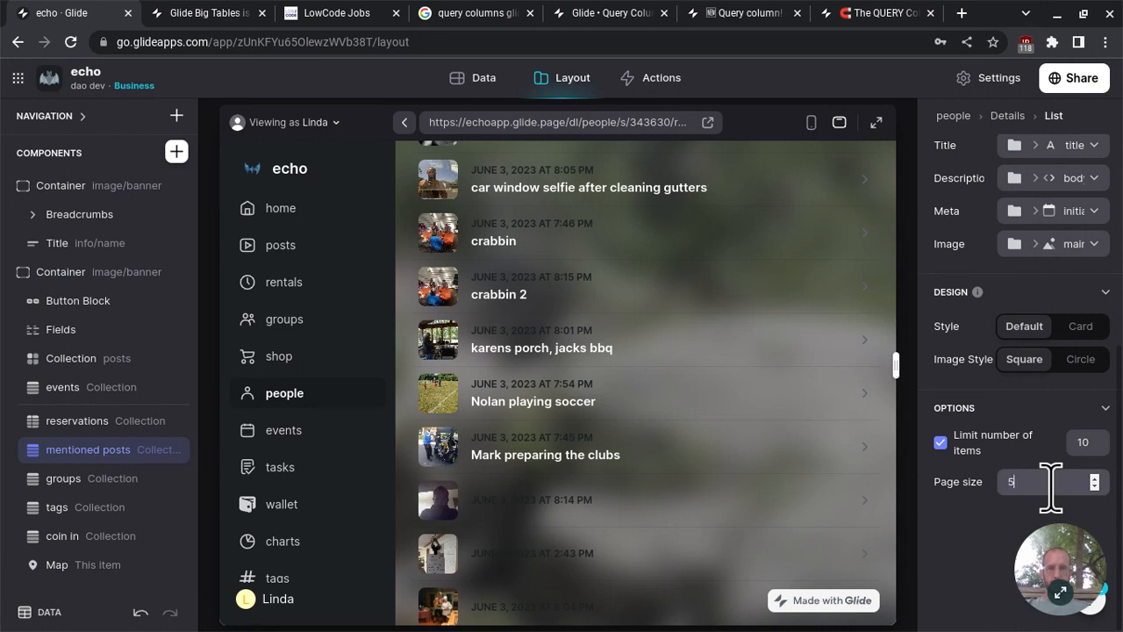
pyautogui.click(972, 443)
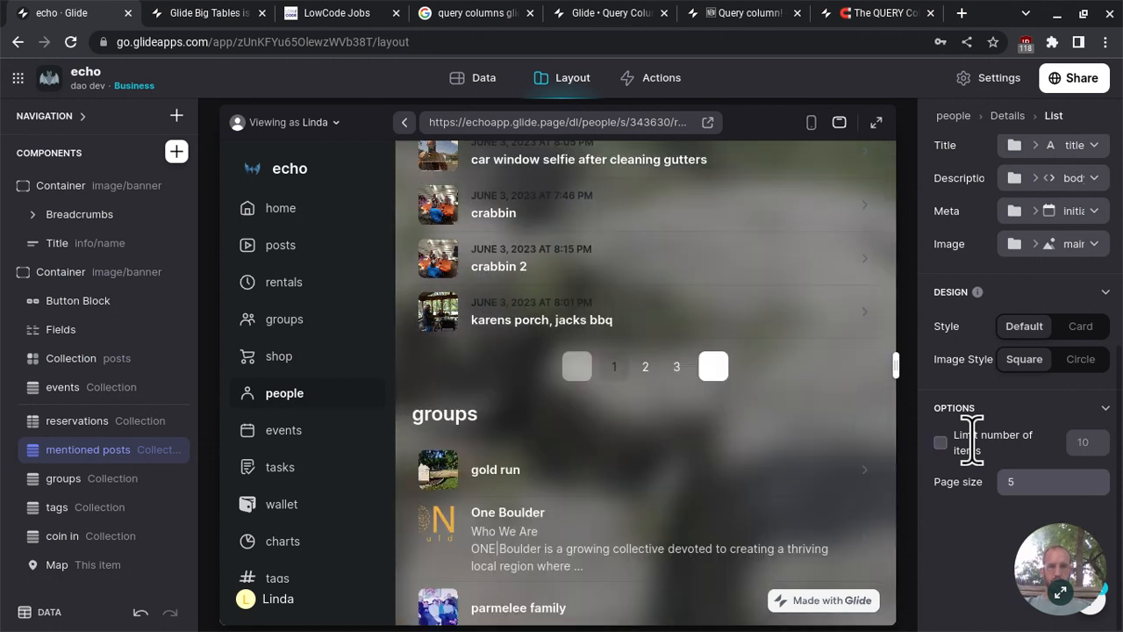
pyautogui.scroll(2, 790, 443)
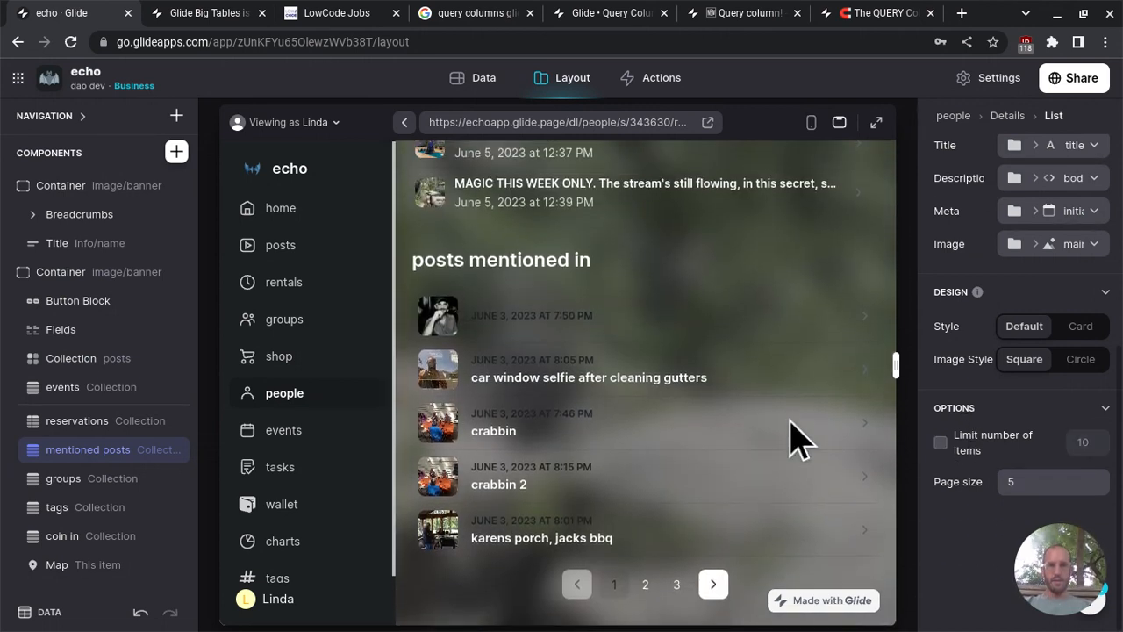
pyautogui.click(715, 587)
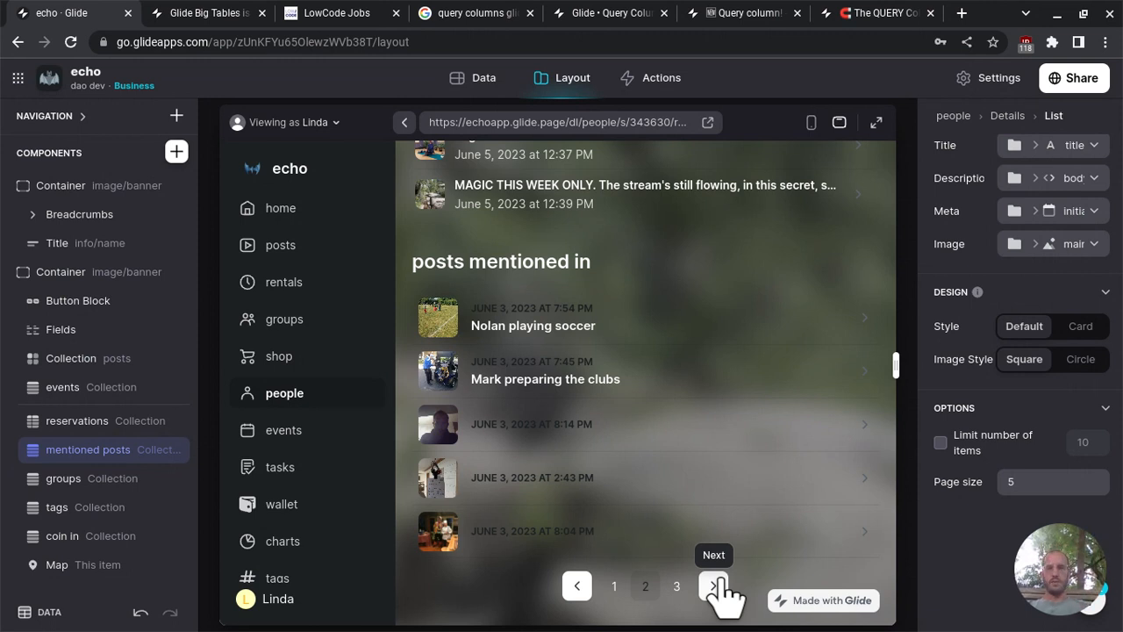
# - Change the groups collection on the person details page to the Table style
pyautogui.scroll(-1, 700, 472)
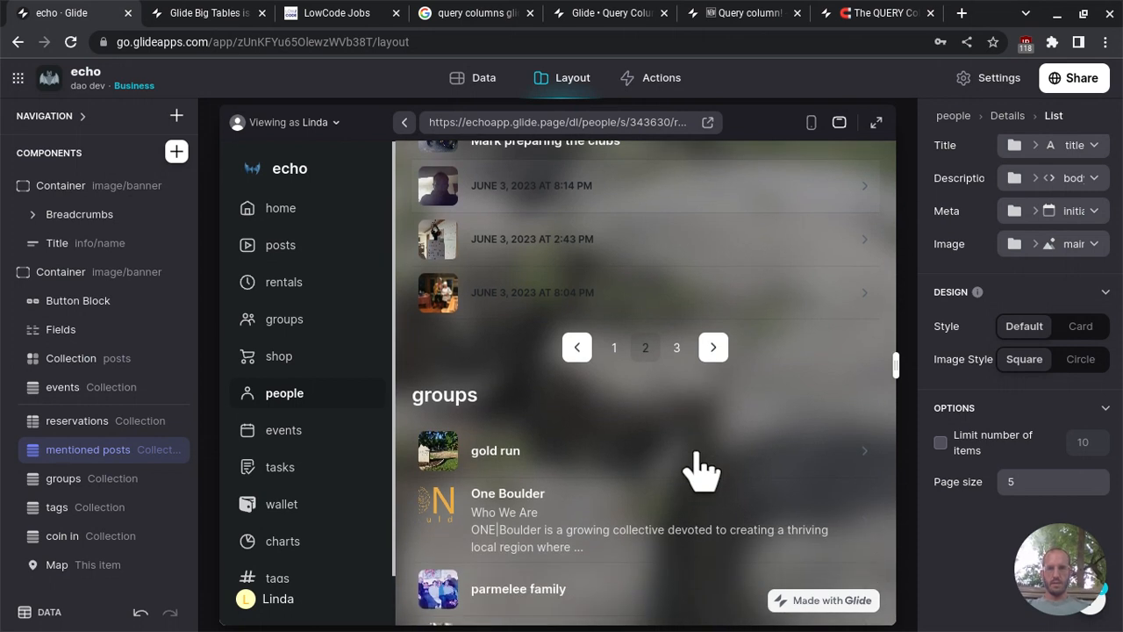
pyautogui.scroll(-2, 690, 469)
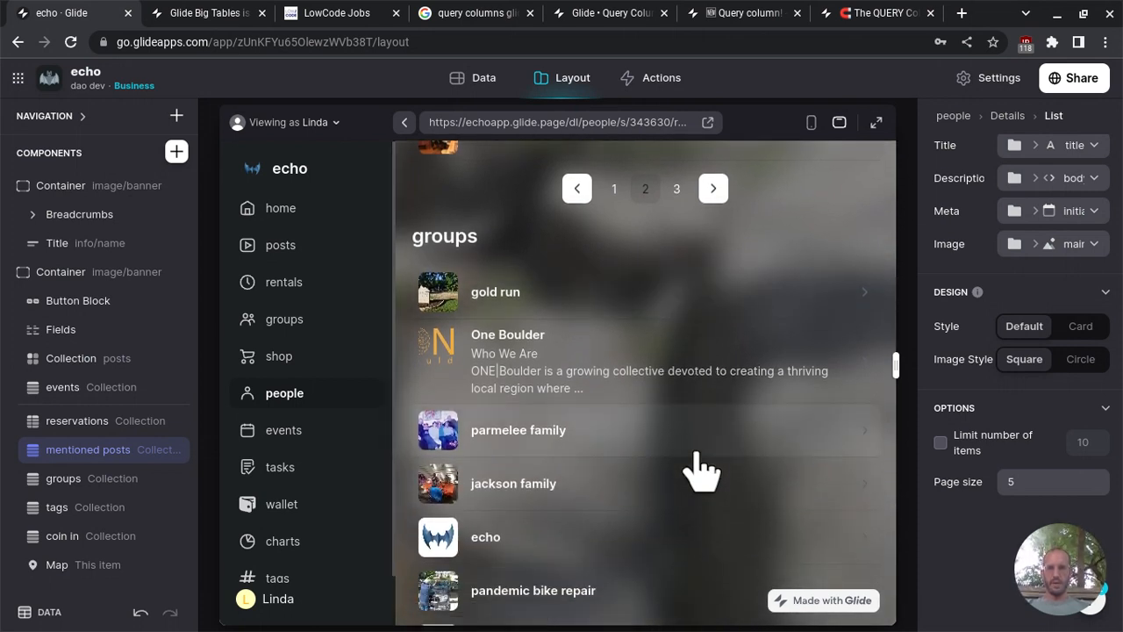
pyautogui.scroll(-2, 699, 471)
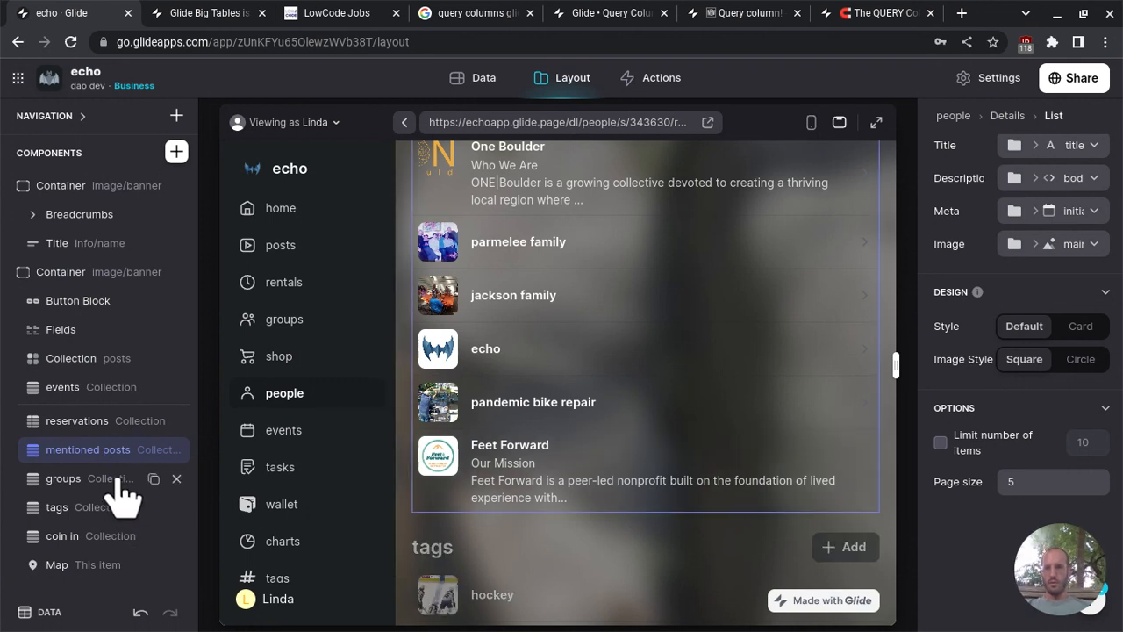
pyautogui.click(802, 334)
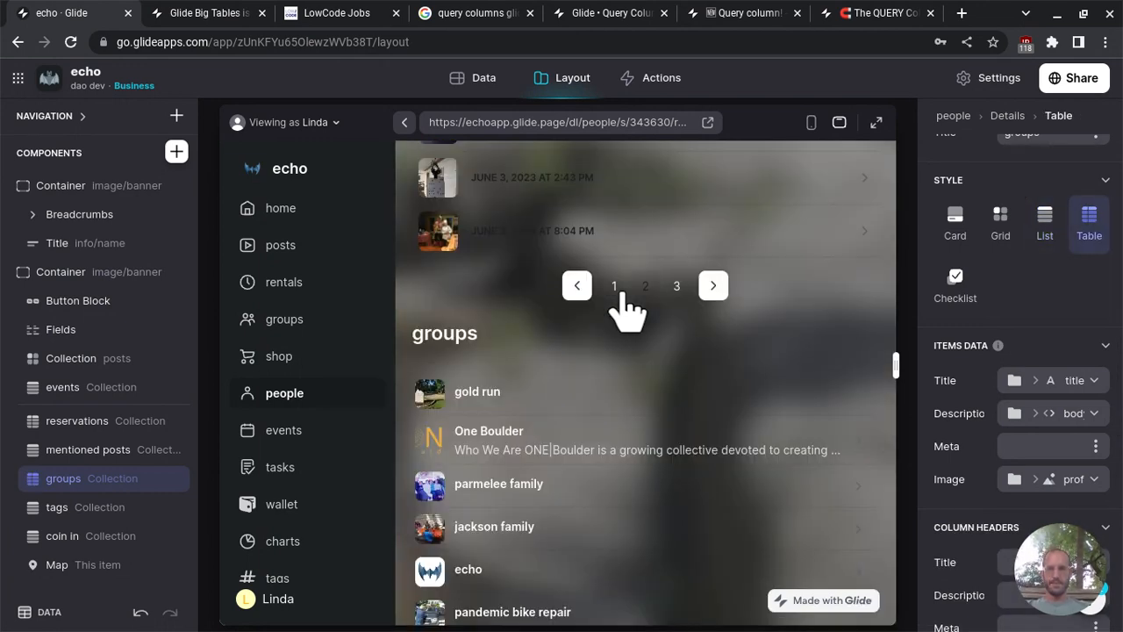
pyautogui.scroll(-2, 627, 309)
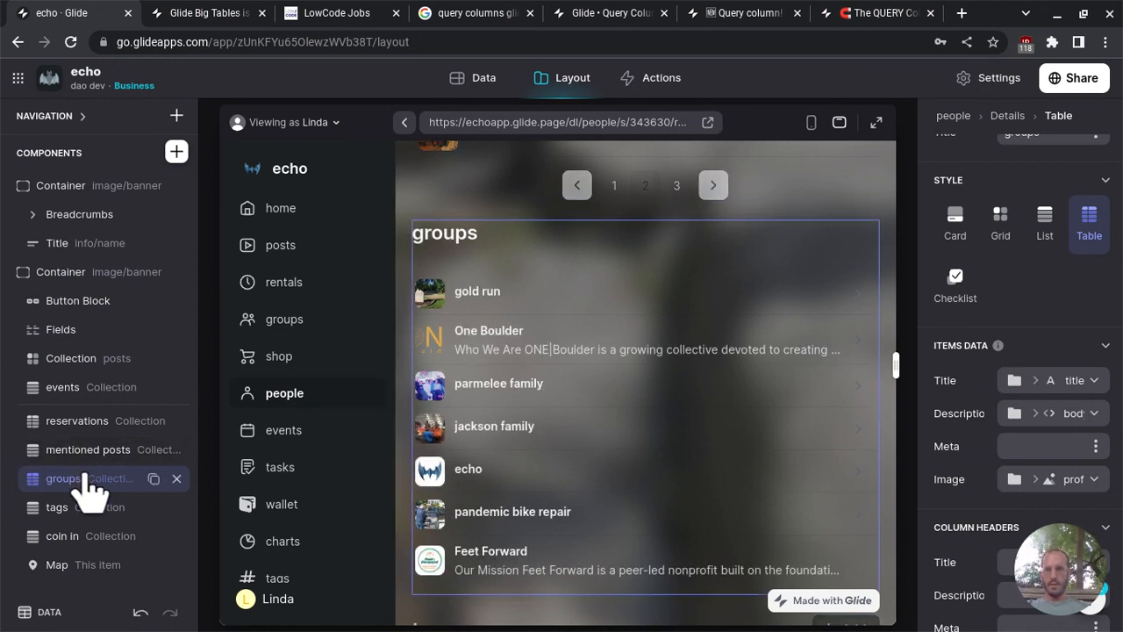
# - Set the groups collection's title to "member of groups" and look over the rest of the person details page
pyautogui.scroll(2, 1058, 357)
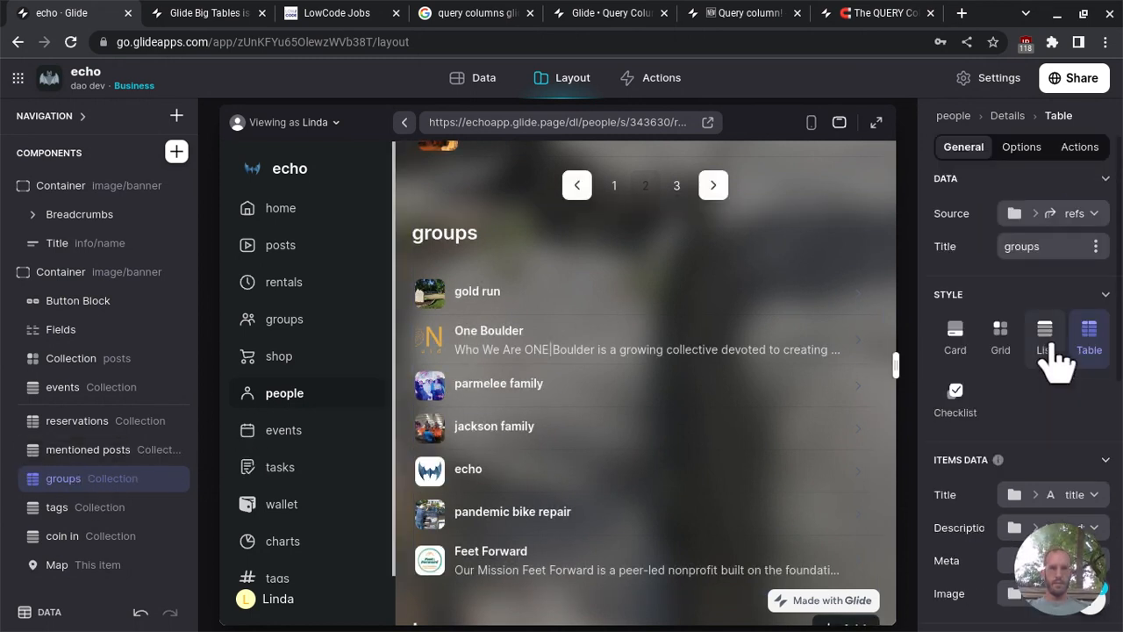
pyautogui.click(1055, 246)
pyautogui.write('member of')
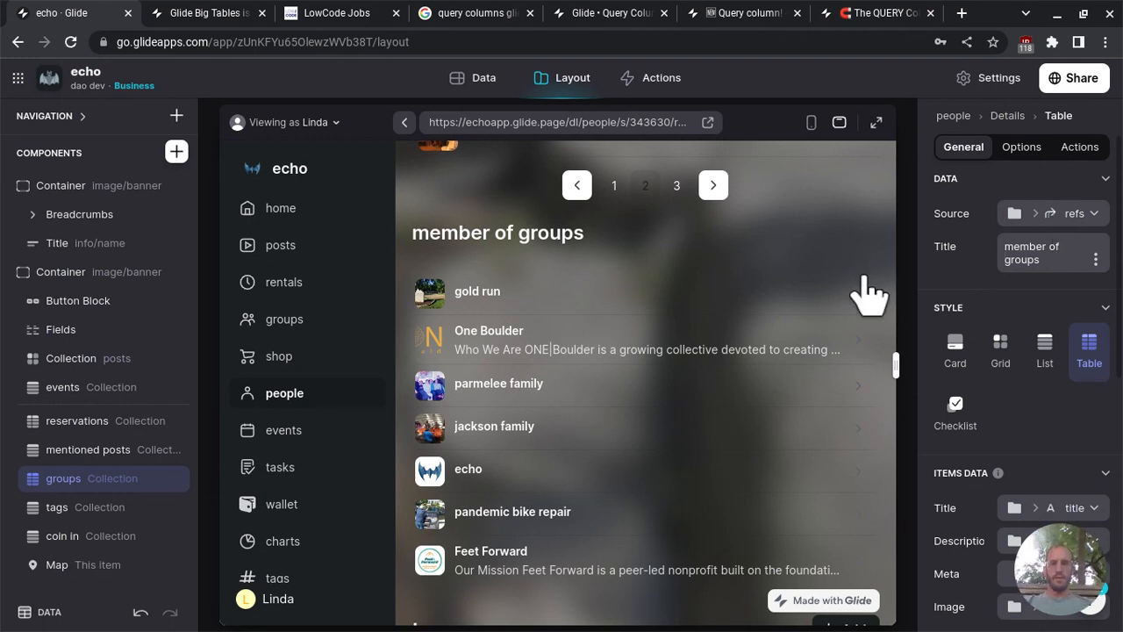
pyautogui.scroll(-3, 622, 388)
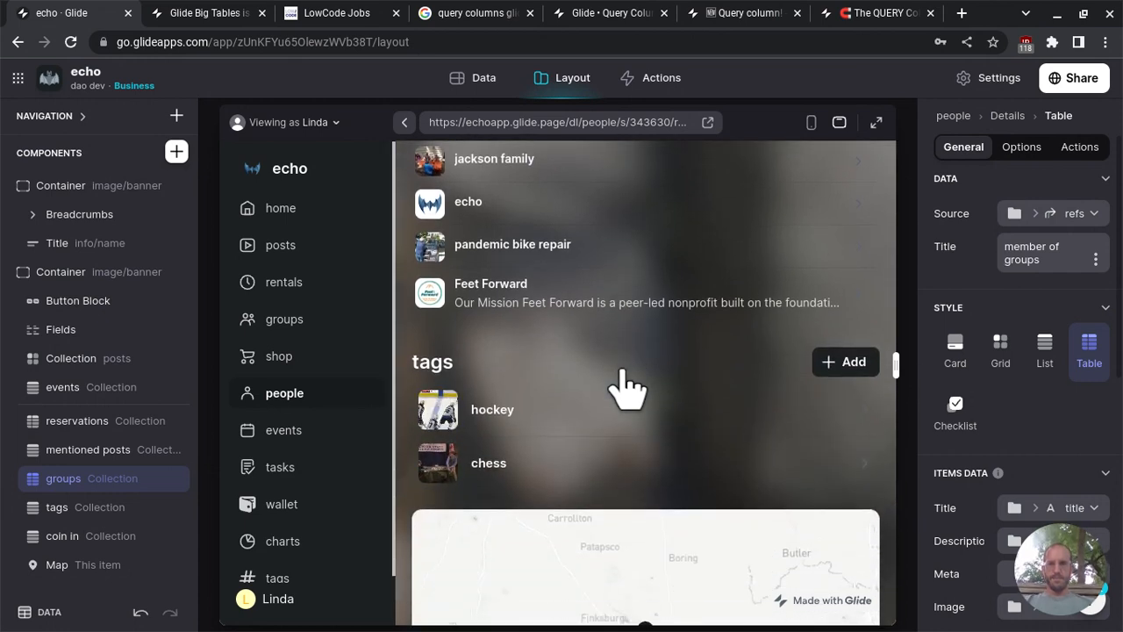
pyautogui.scroll(-3, 626, 388)
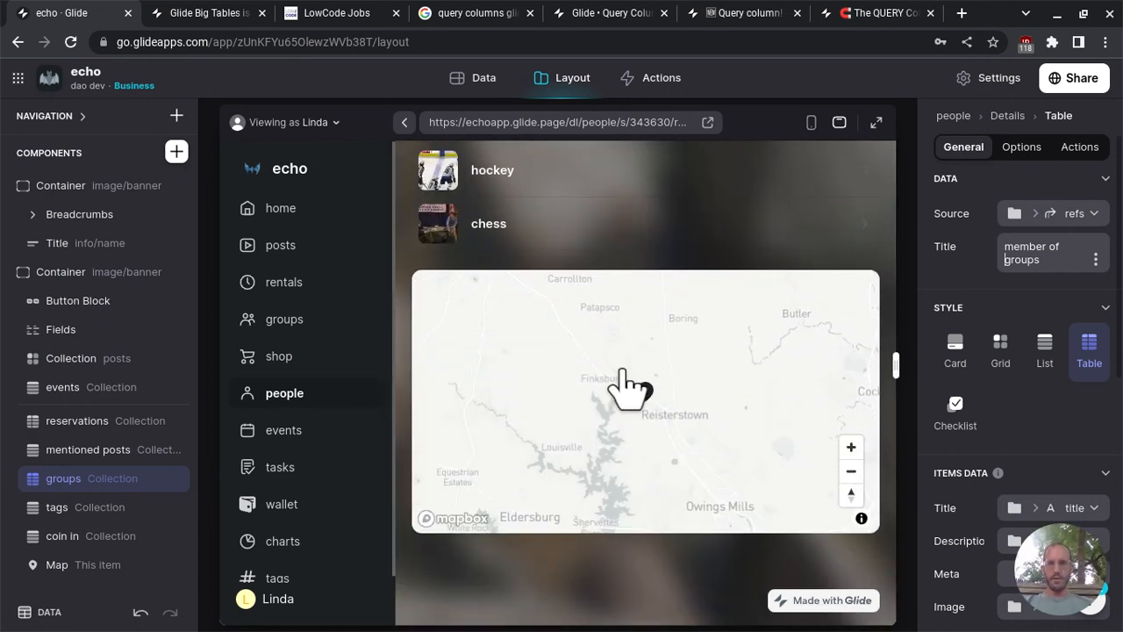
# - Duplicate the hosted events collection and rename the copy "assigned and incomplete tasks"
pyautogui.scroll(15, 622, 372)
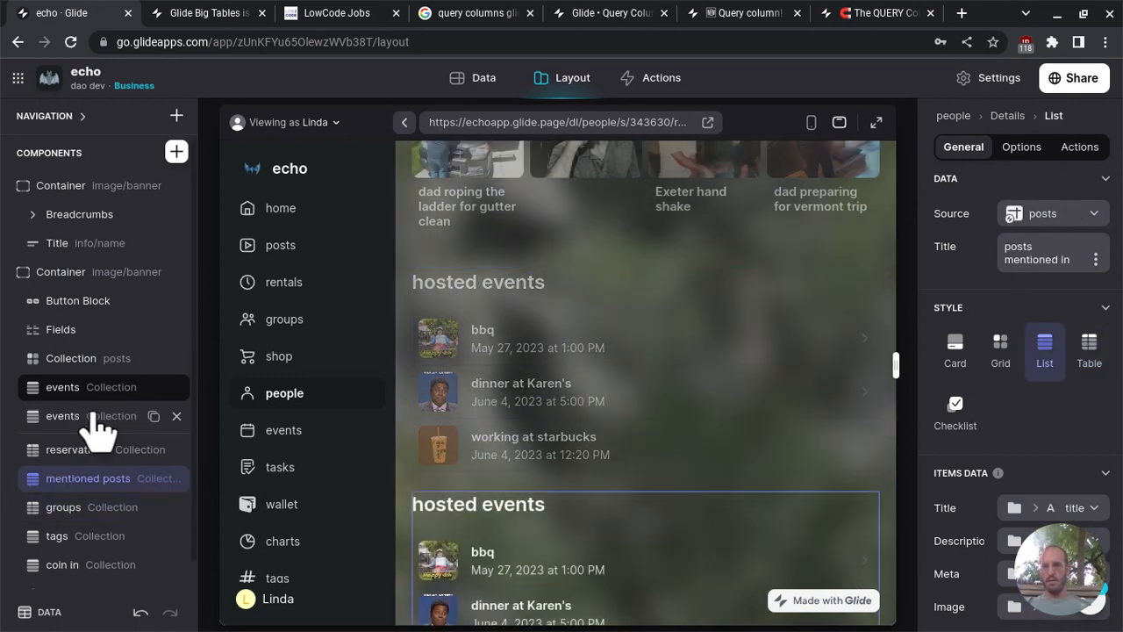
pyautogui.click(99, 428)
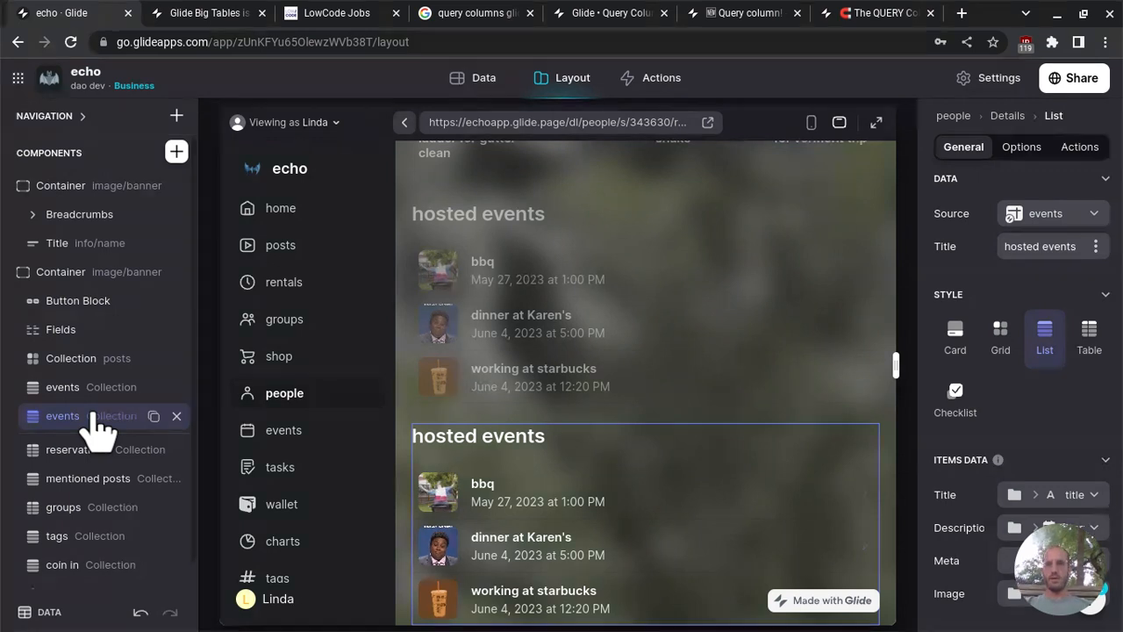
pyautogui.doubleClick(93, 415)
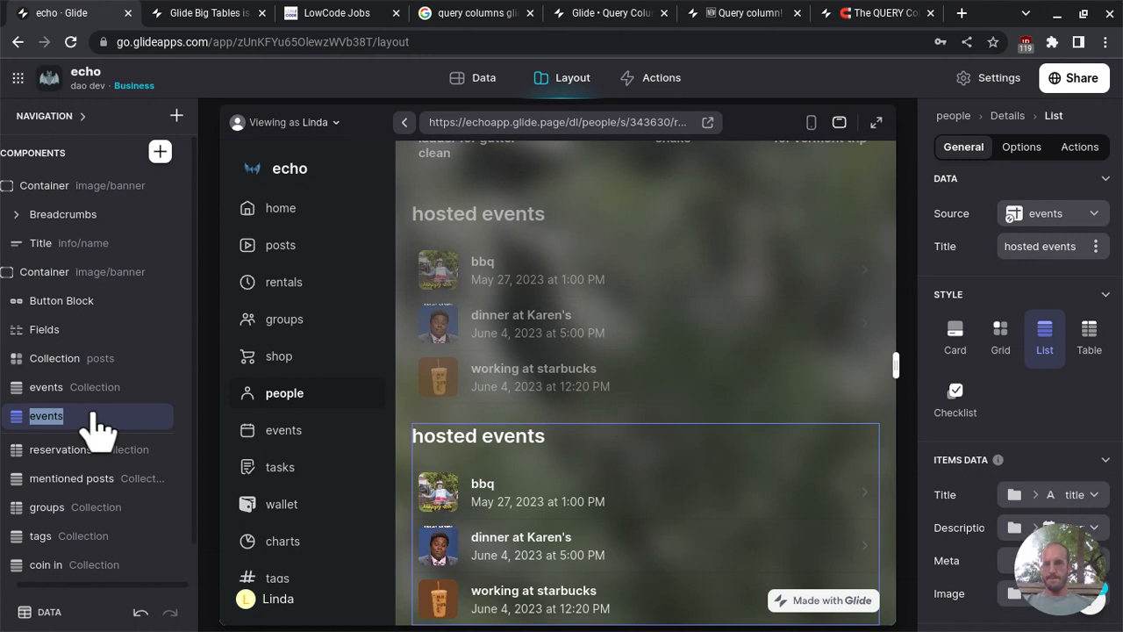
pyautogui.write('assigned an')
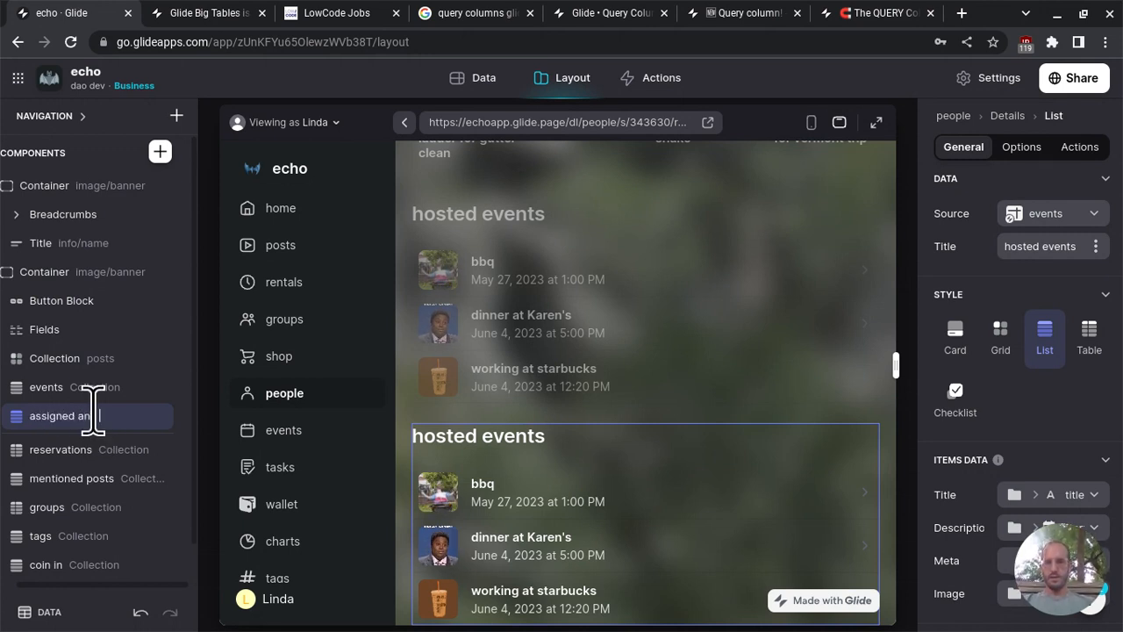
pyautogui.write(' incomplete ta')
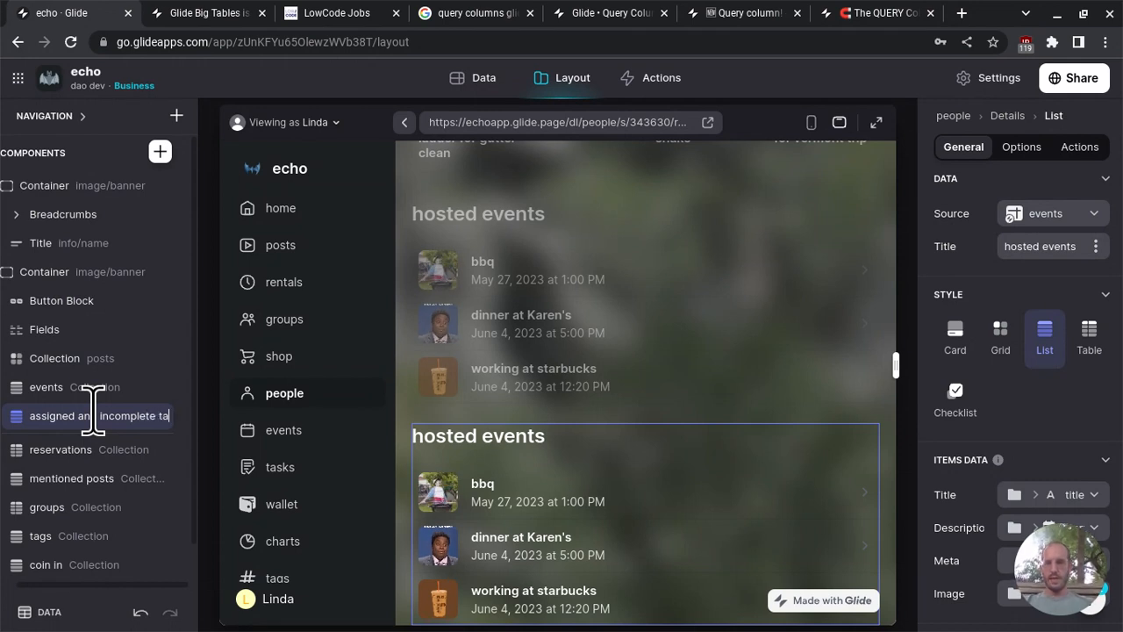
pyautogui.write('sks')
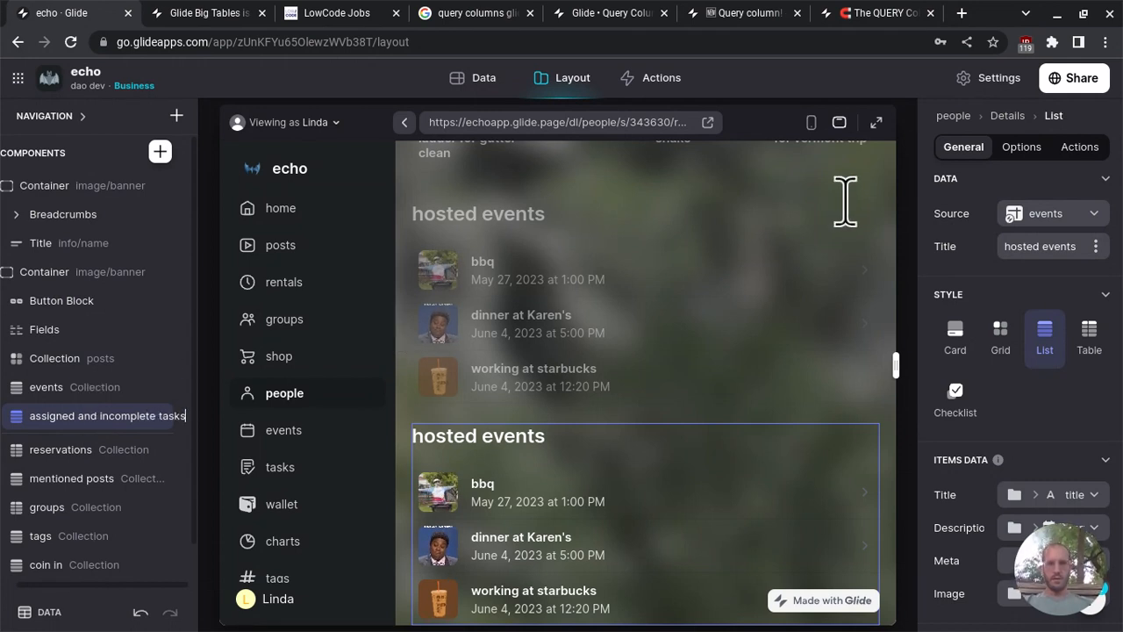
pyautogui.press('Return')
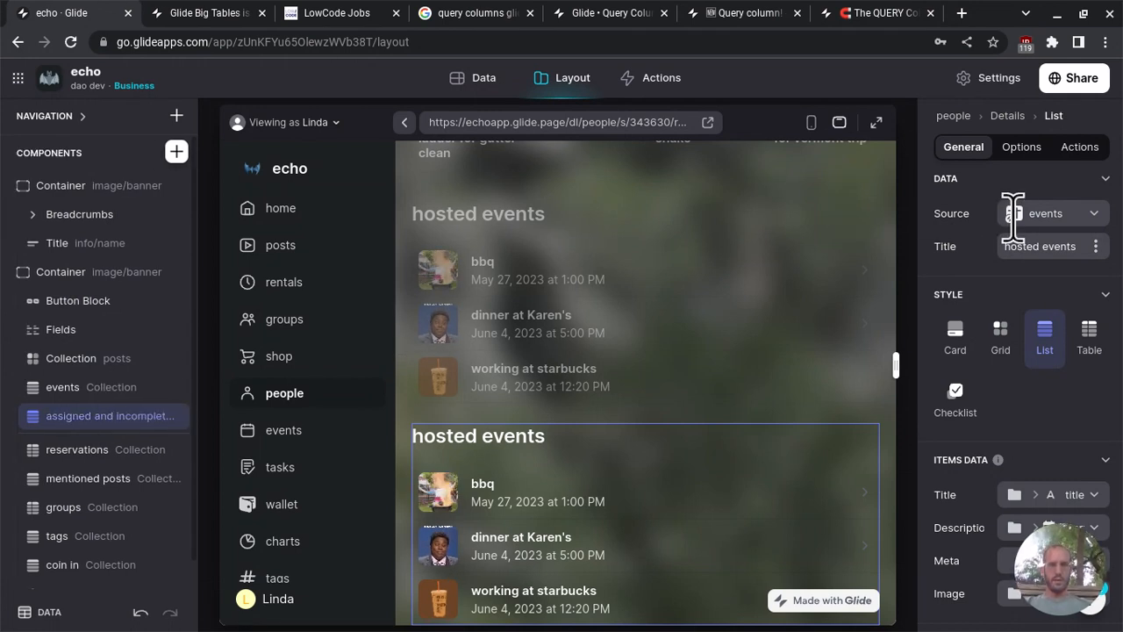
# - Set the duplicated collection's source to this item's assigned_and_incmplete query under tasks
pyautogui.click(1015, 219)
pyautogui.scroll(-4, 1000, 290)
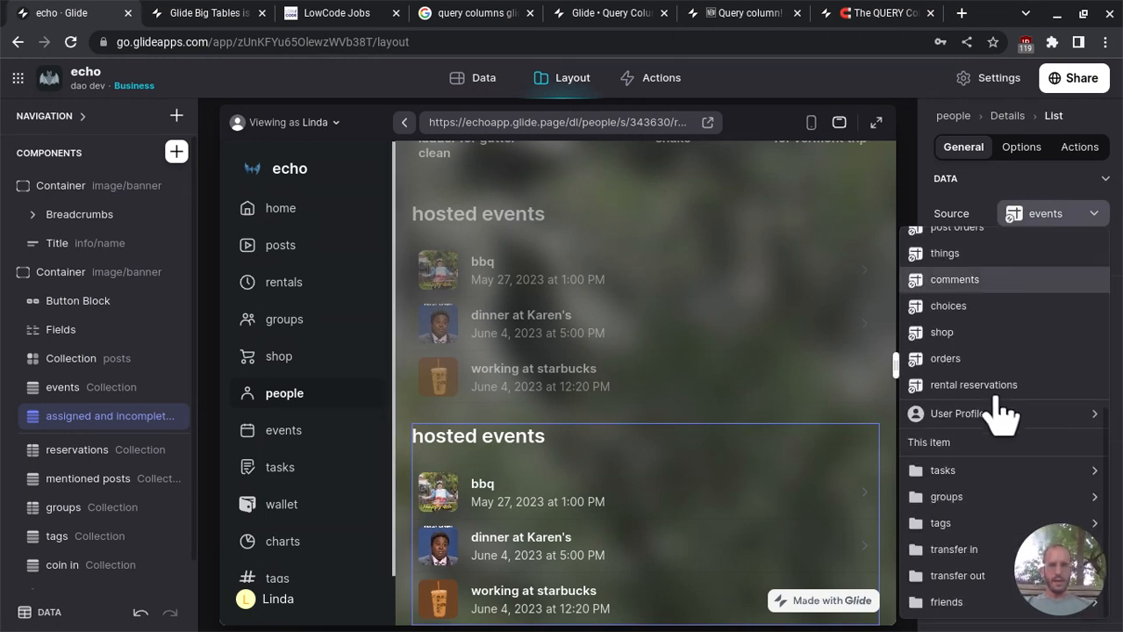
pyautogui.moveTo(997, 424)
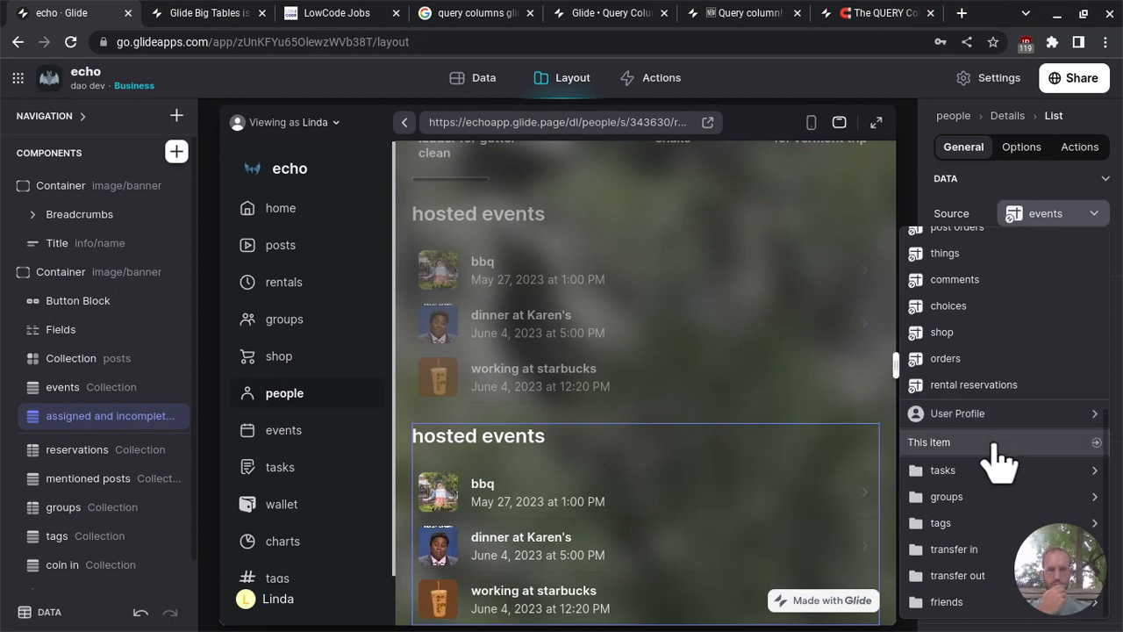
pyautogui.moveTo(986, 474)
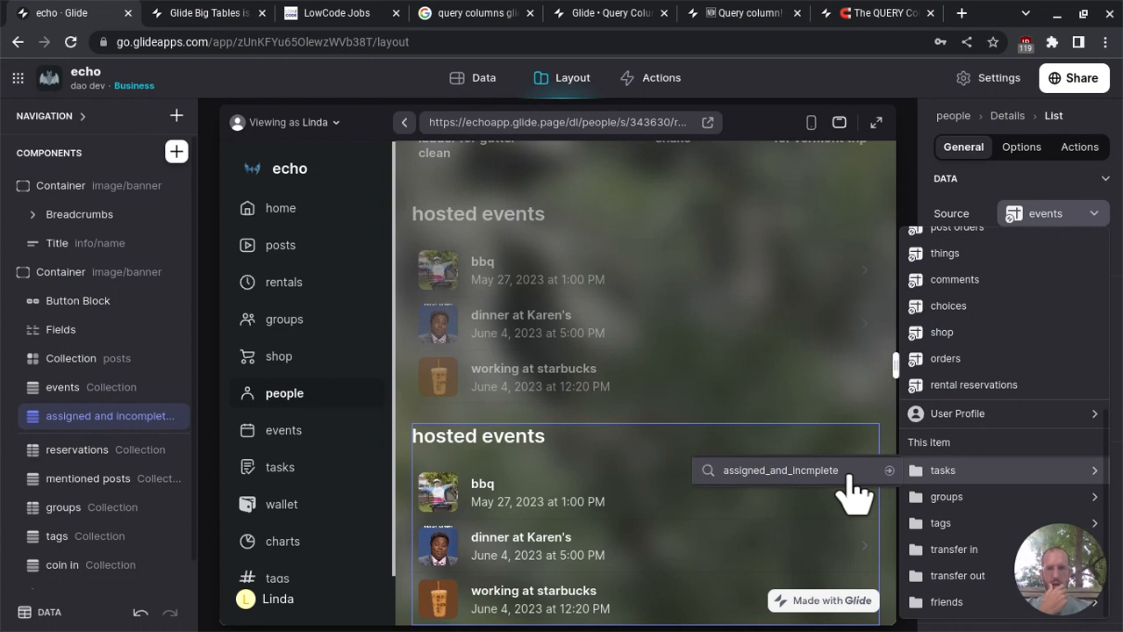
pyautogui.click(781, 470)
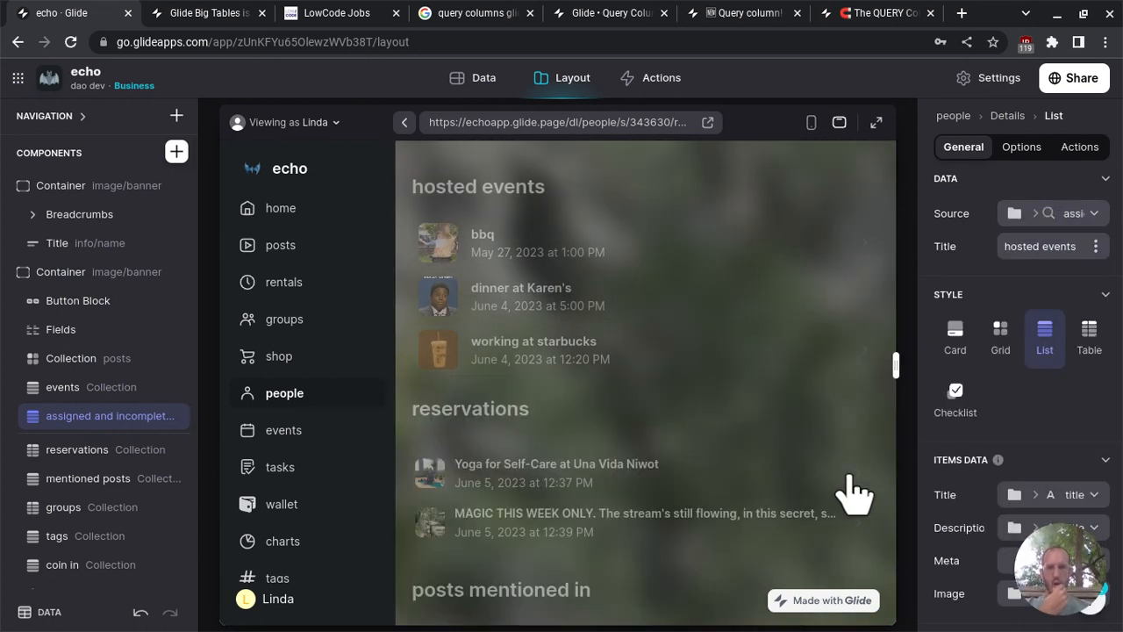
# - Look through the person details page for the items of the assigned and incomplete tasks collection
pyautogui.scroll(-4, 795, 414)
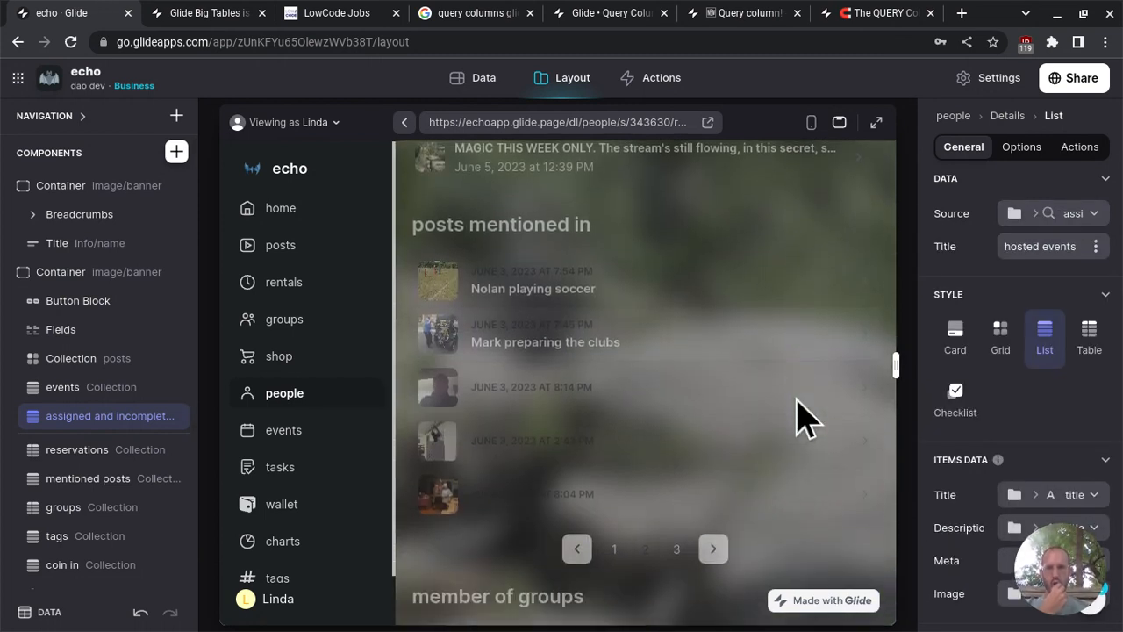
pyautogui.scroll(-2, 797, 413)
pyautogui.scroll(6, 798, 413)
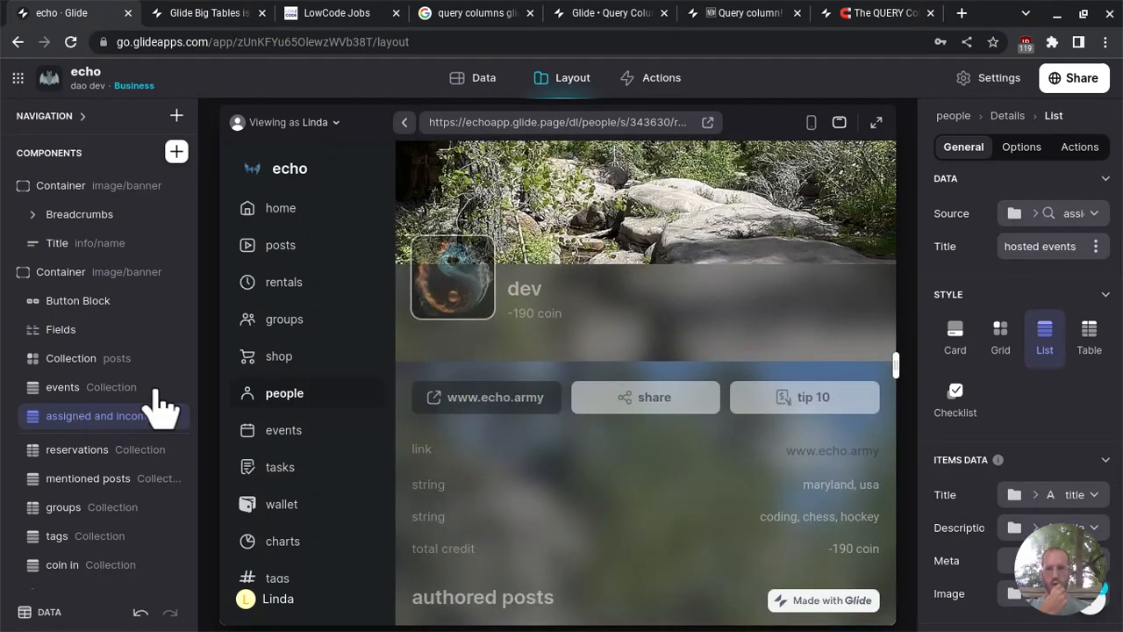
pyautogui.click(88, 412)
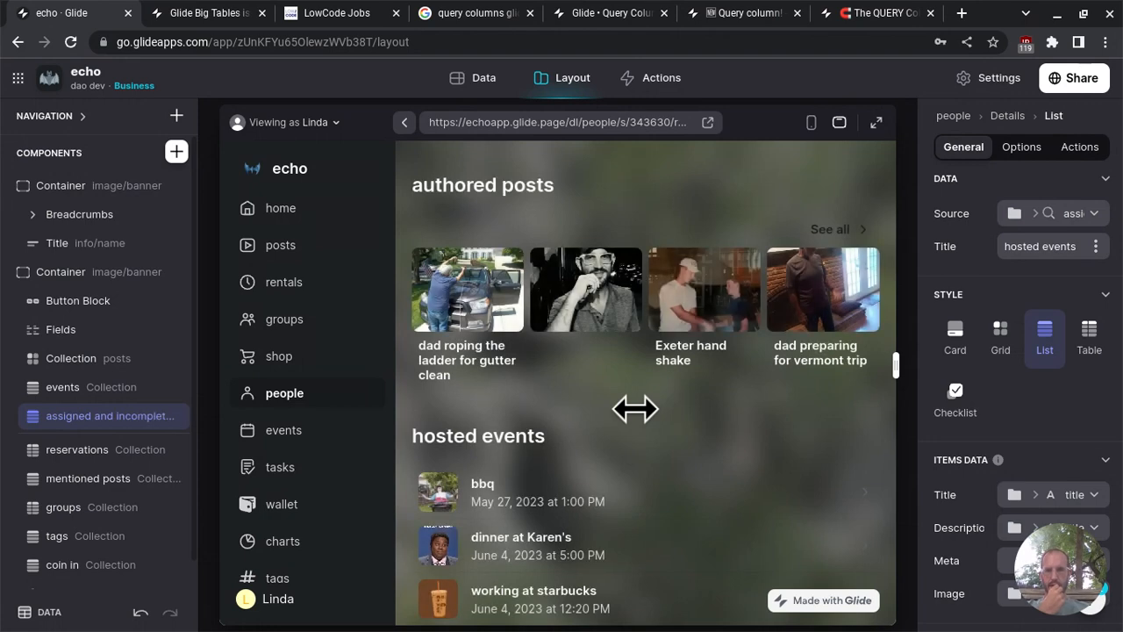
pyautogui.scroll(-3, 635, 408)
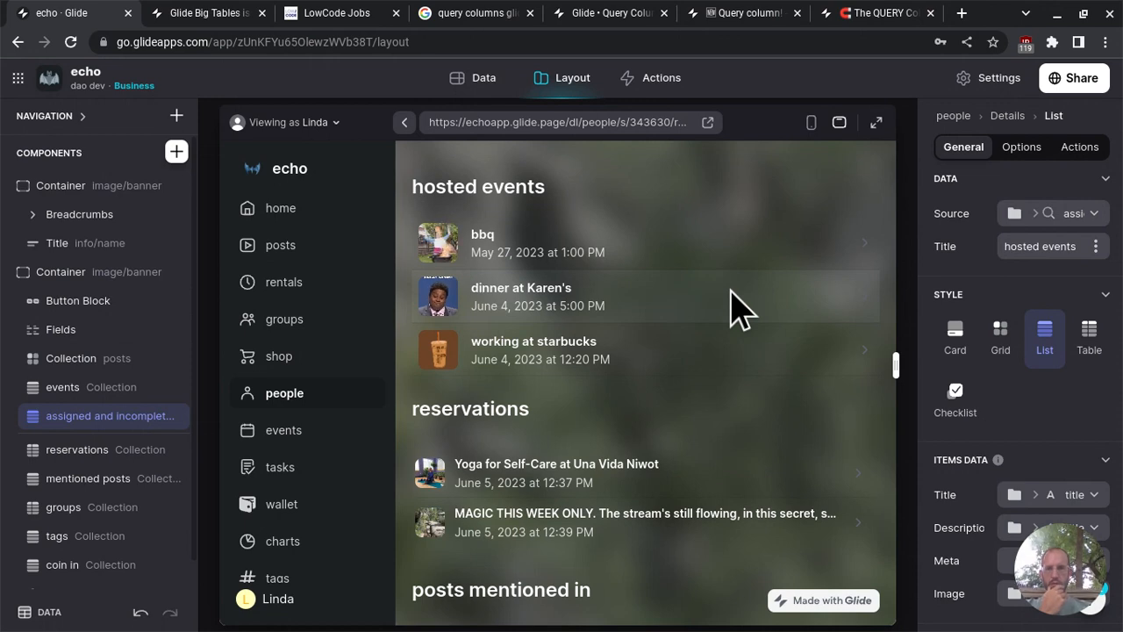
pyautogui.scroll(4, 743, 309)
pyautogui.scroll(-4, 743, 308)
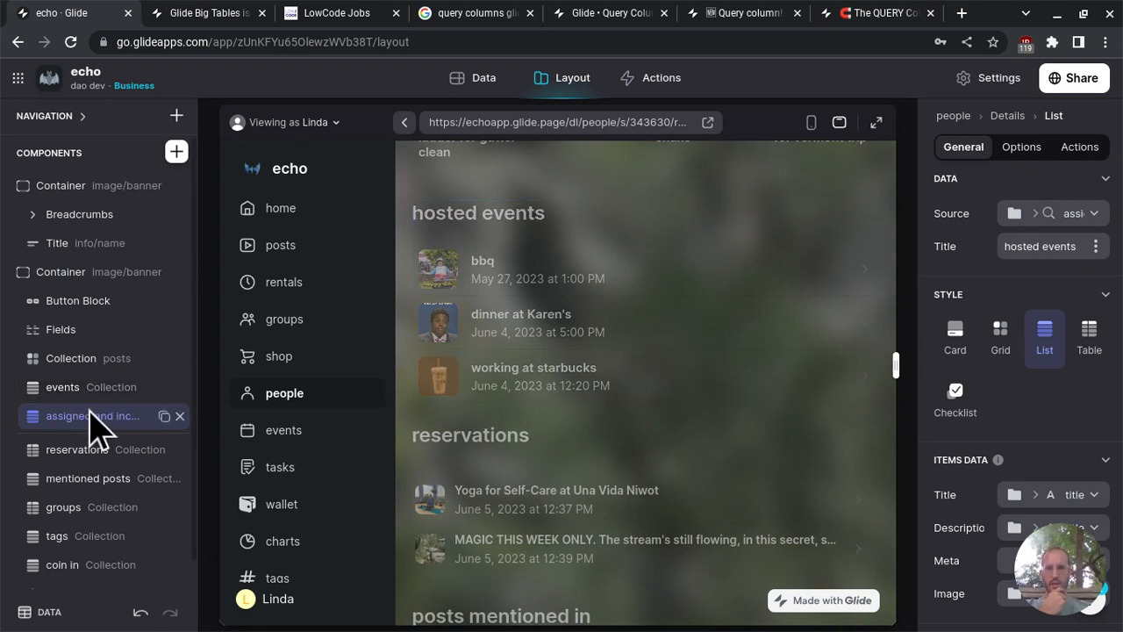
# - Change the title of the assigned and incomplete tasks collection to "assigned and incomplete"
pyautogui.tripleClick(1051, 246)
pyautogui.write('assigned')
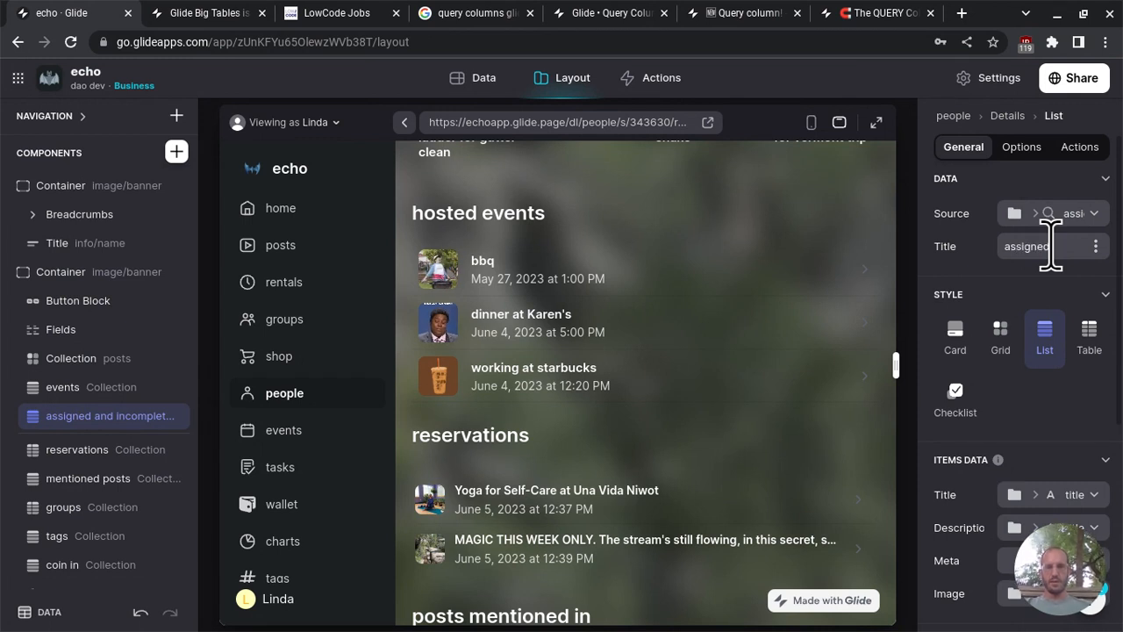
pyautogui.write(' and incomplete')
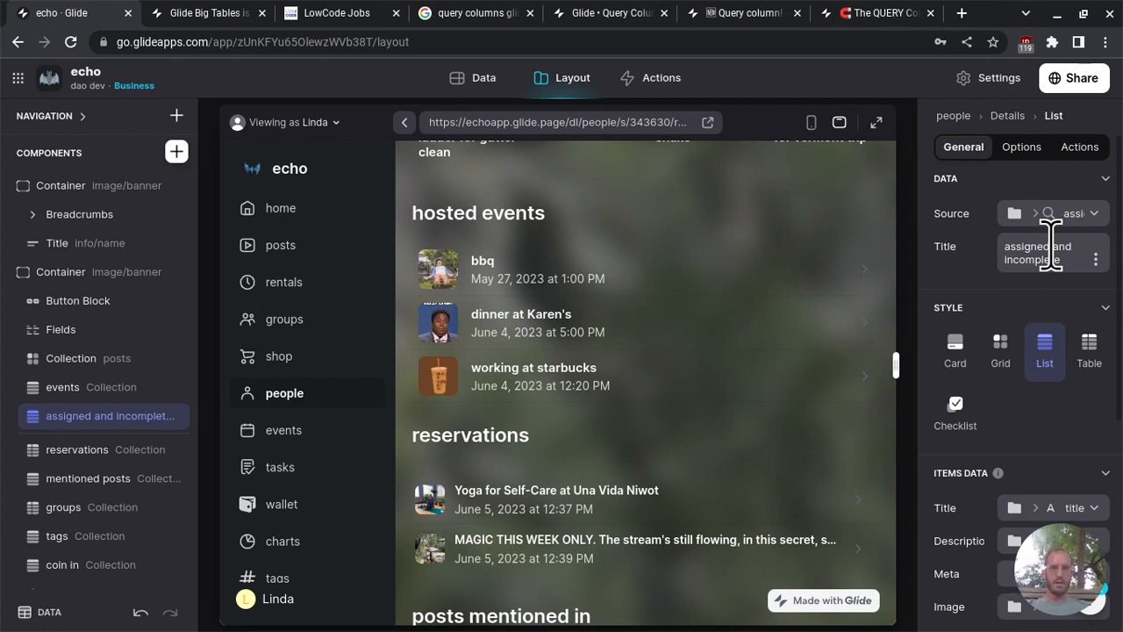
# - Remove the leftover Row ID filter from the assigned and incomplete tasks collection
pyautogui.click(1025, 149)
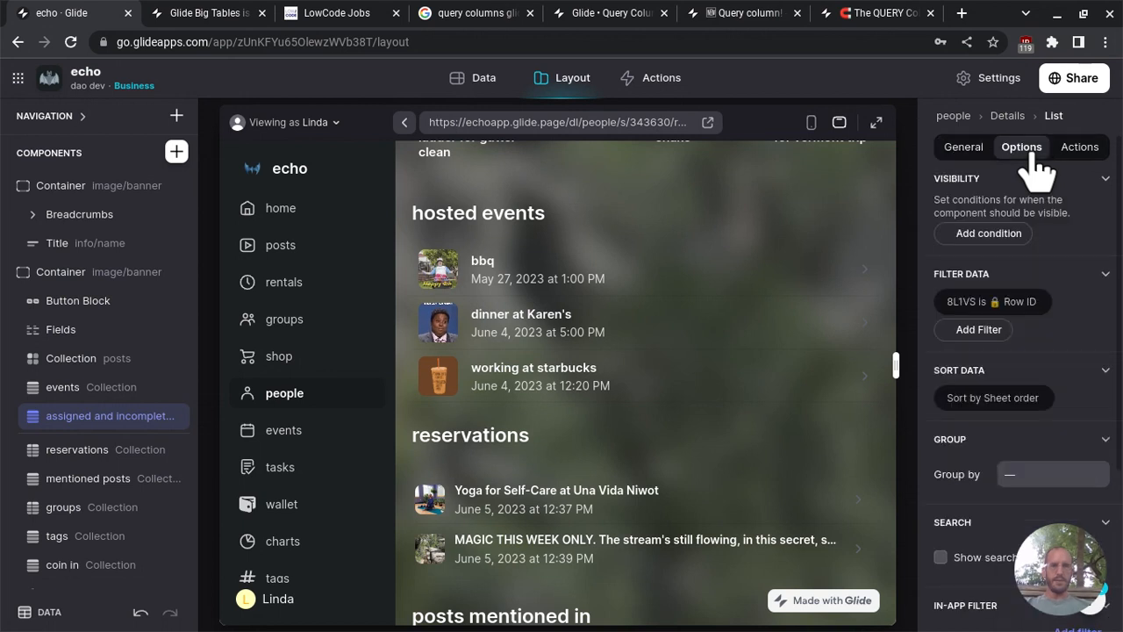
pyautogui.click(982, 305)
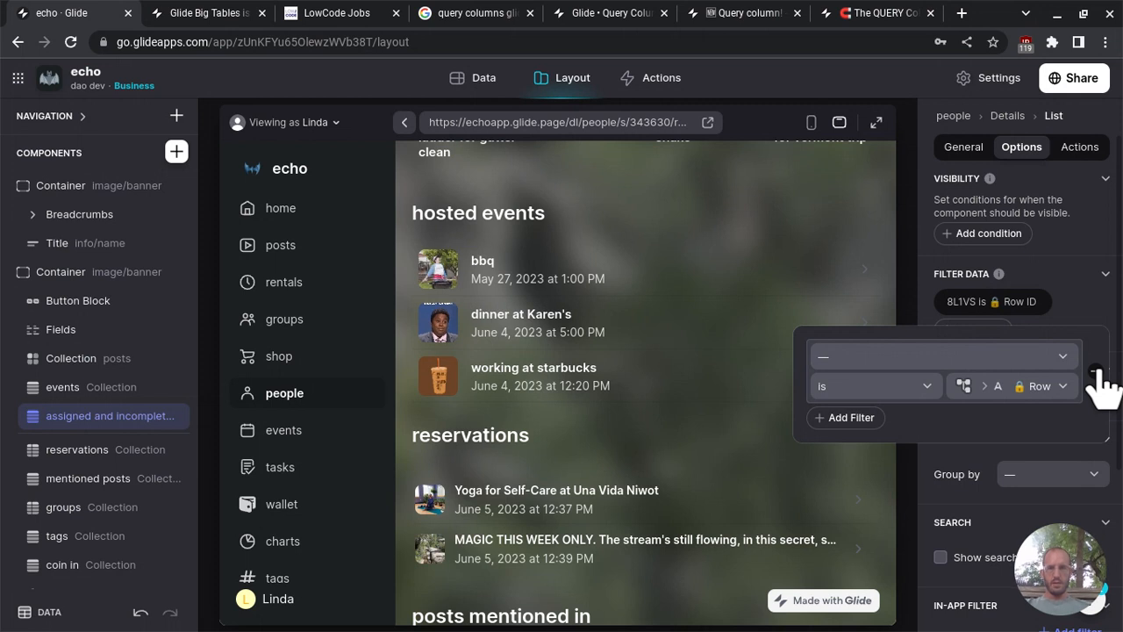
pyautogui.click(1098, 370)
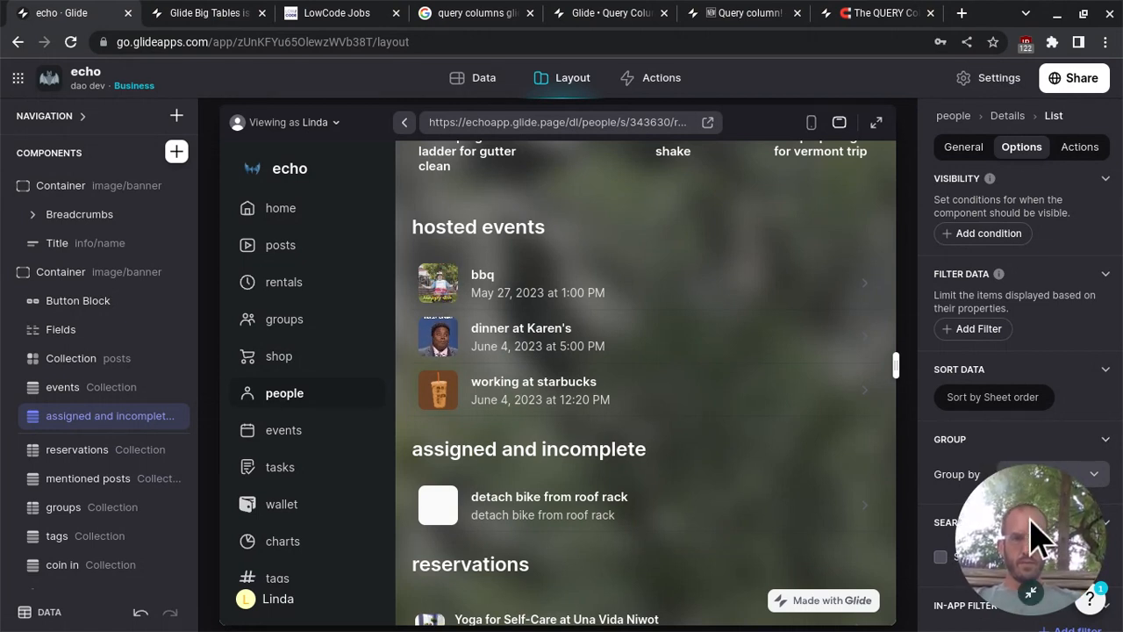
pyautogui.click(1032, 591)
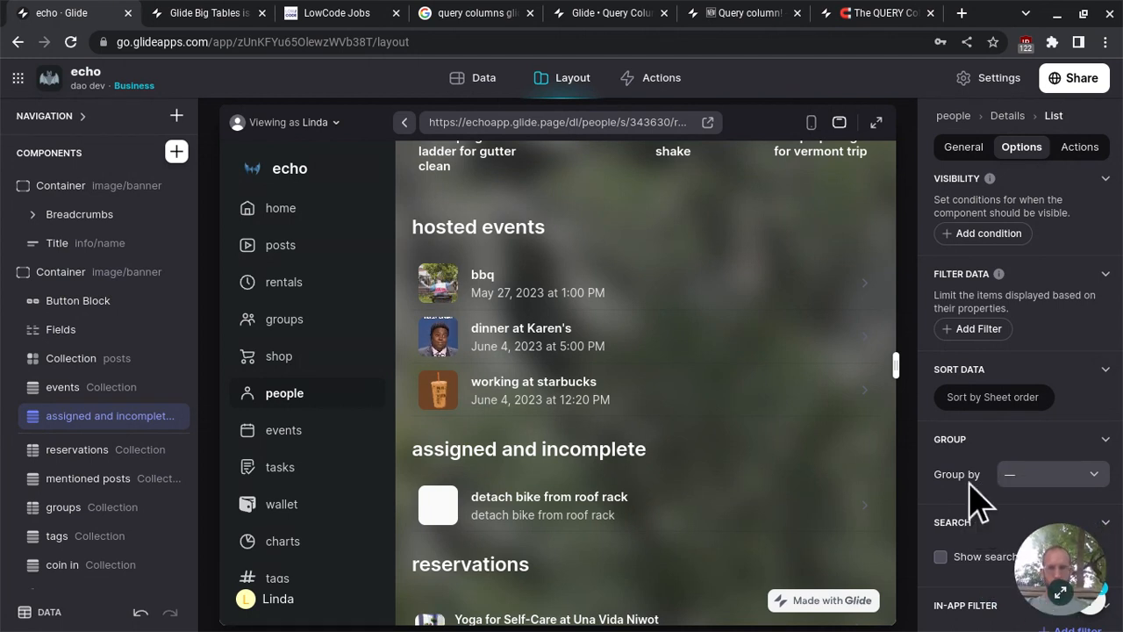
# - Set the item image of the assigned and incomplete tasks collection to the "initial final" column under image
pyautogui.scroll(-3, 980, 500)
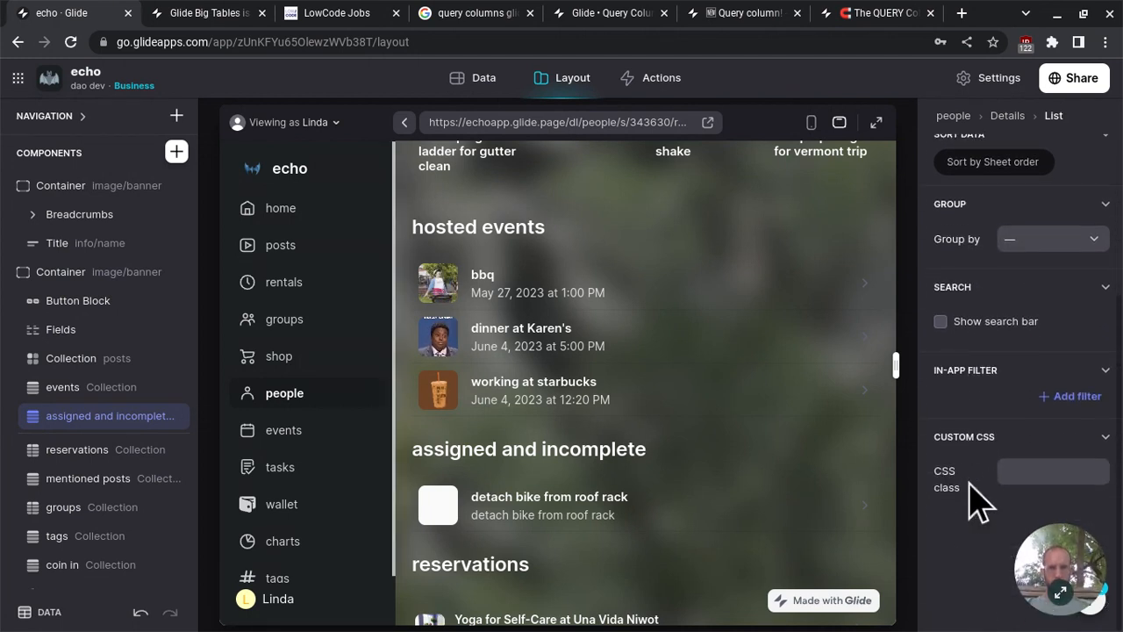
pyautogui.scroll(3, 980, 500)
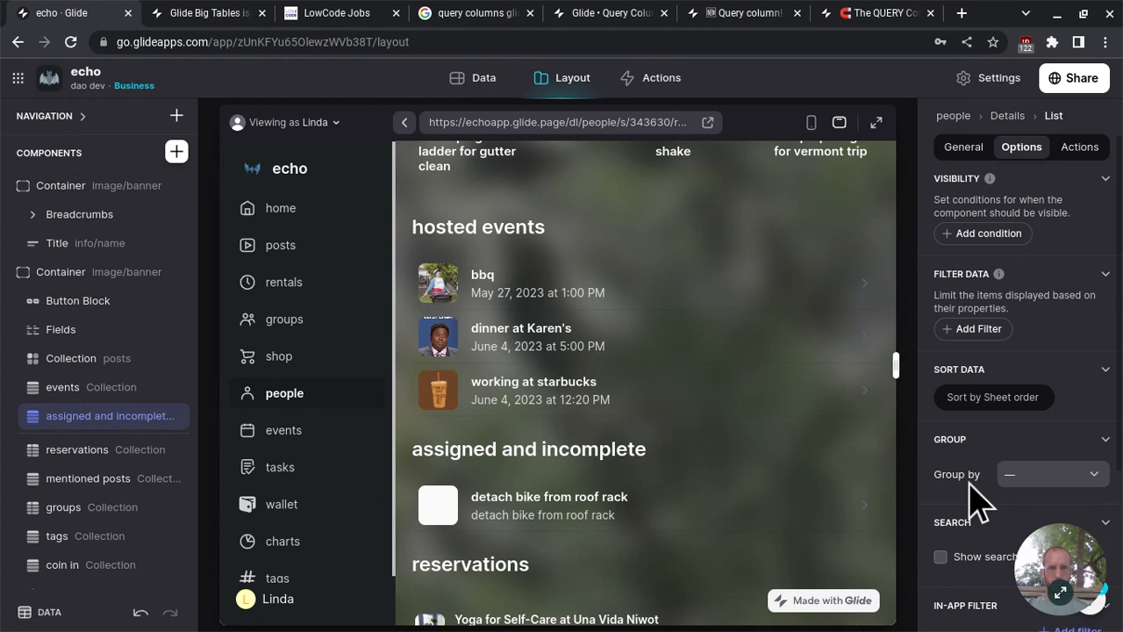
pyautogui.click(972, 155)
pyautogui.scroll(-3, 976, 279)
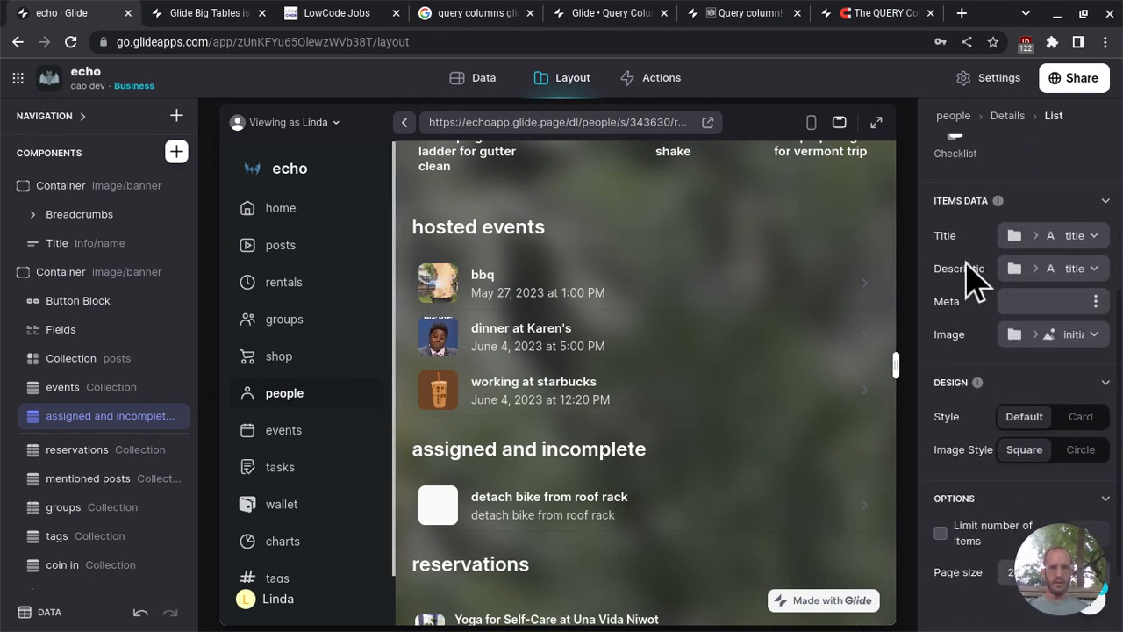
pyautogui.click(1035, 342)
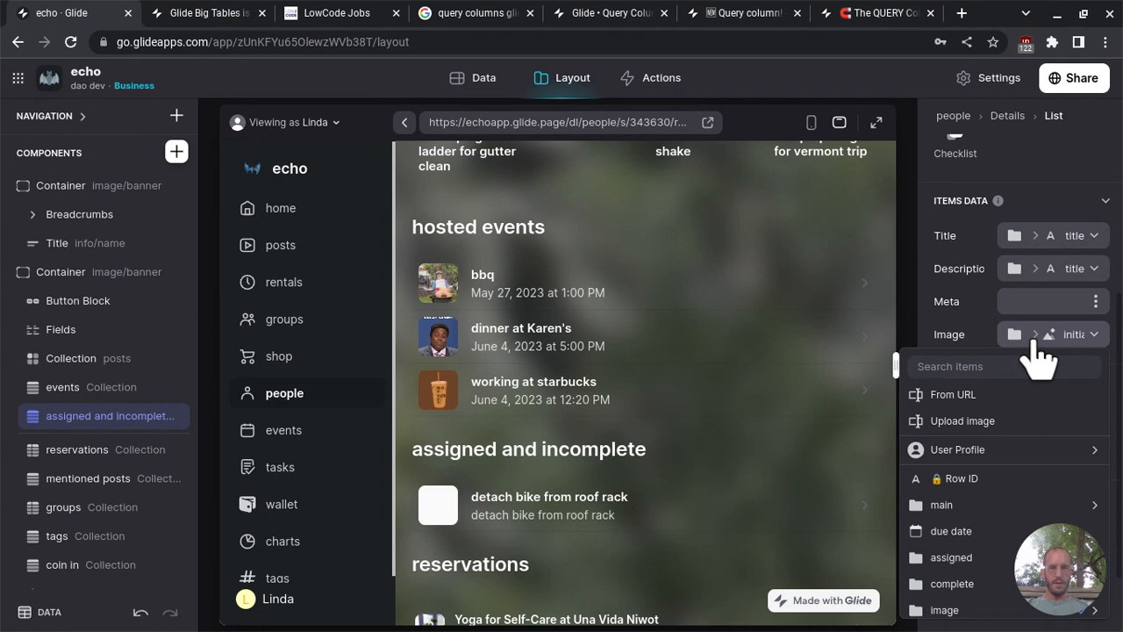
pyautogui.scroll(-1, 983, 446)
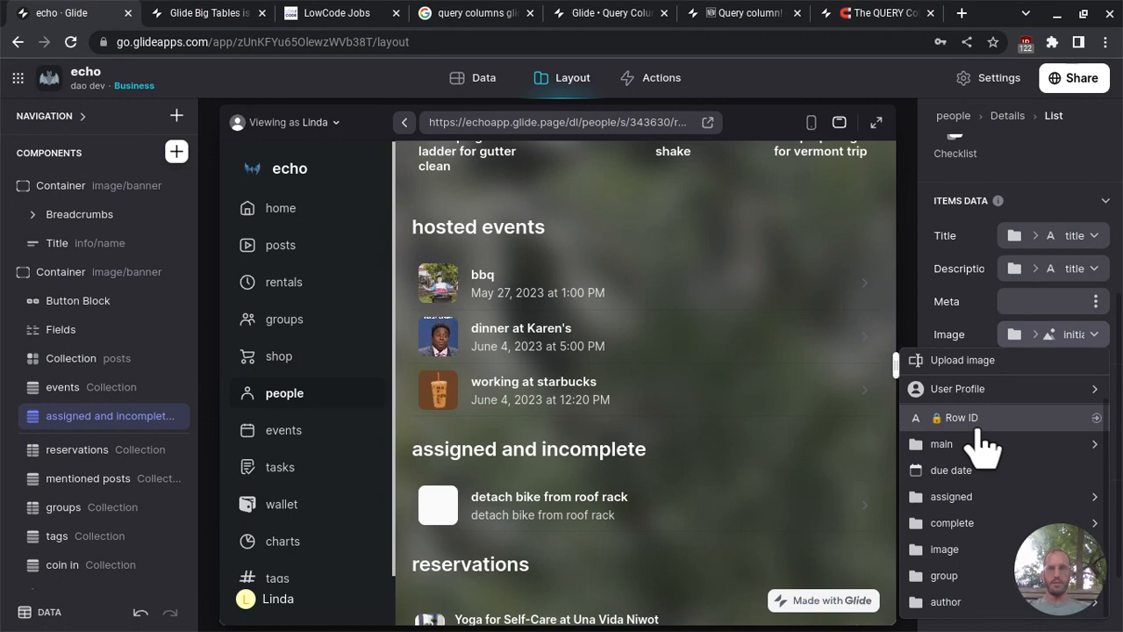
pyautogui.moveTo(944, 545)
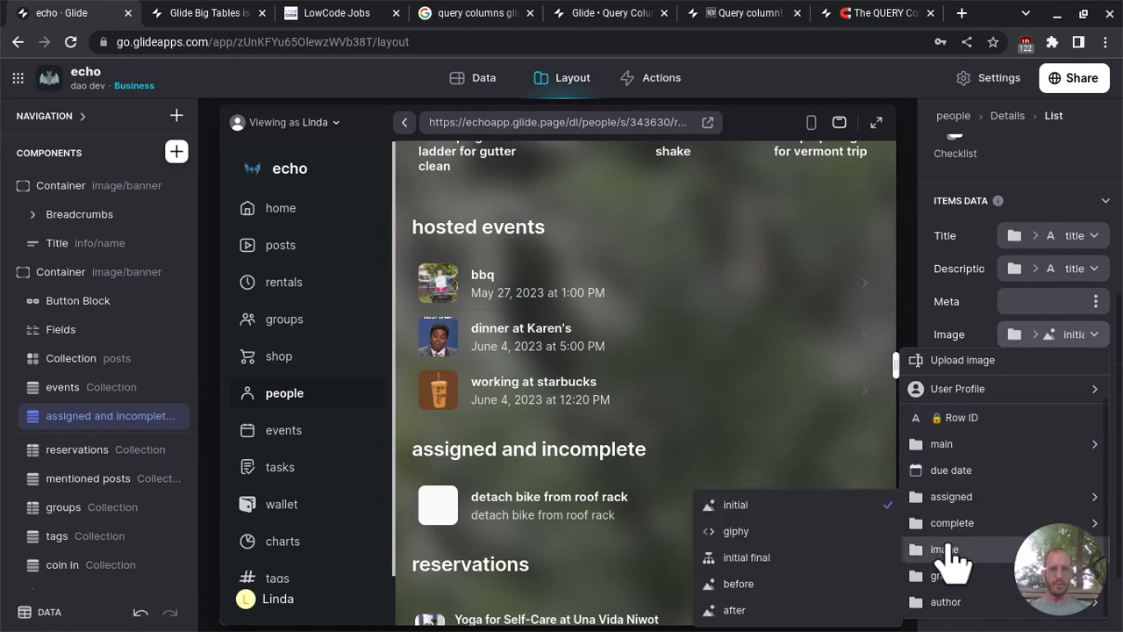
pyautogui.click(829, 562)
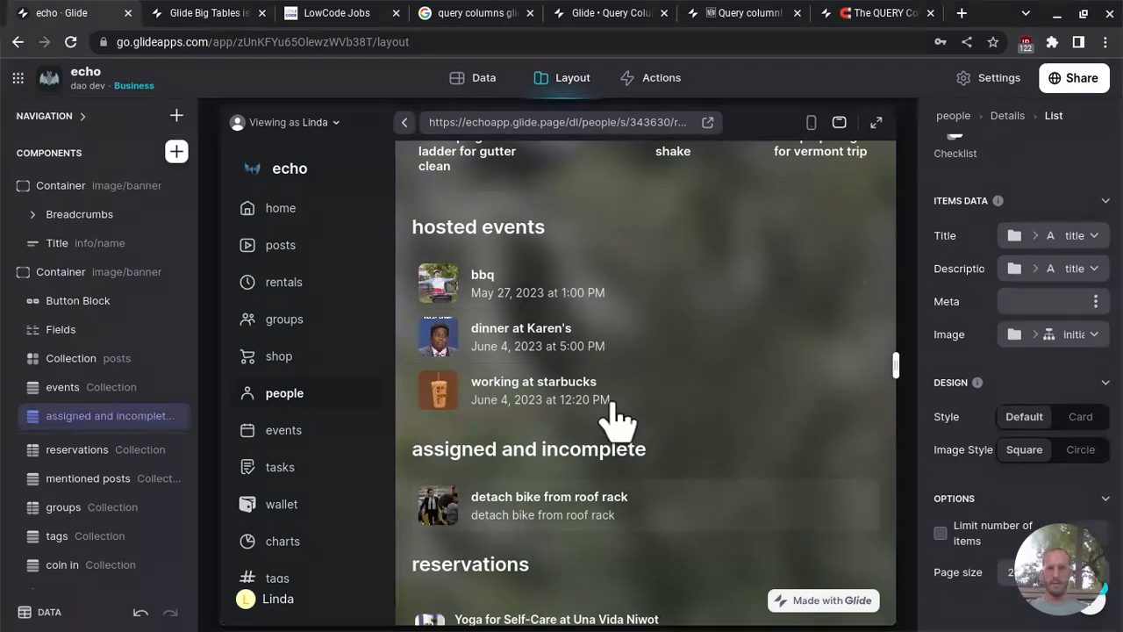
# - Open the "detach bike from roof rack" task from the assigned and incomplete collection and mark it complete
pyautogui.click(612, 505)
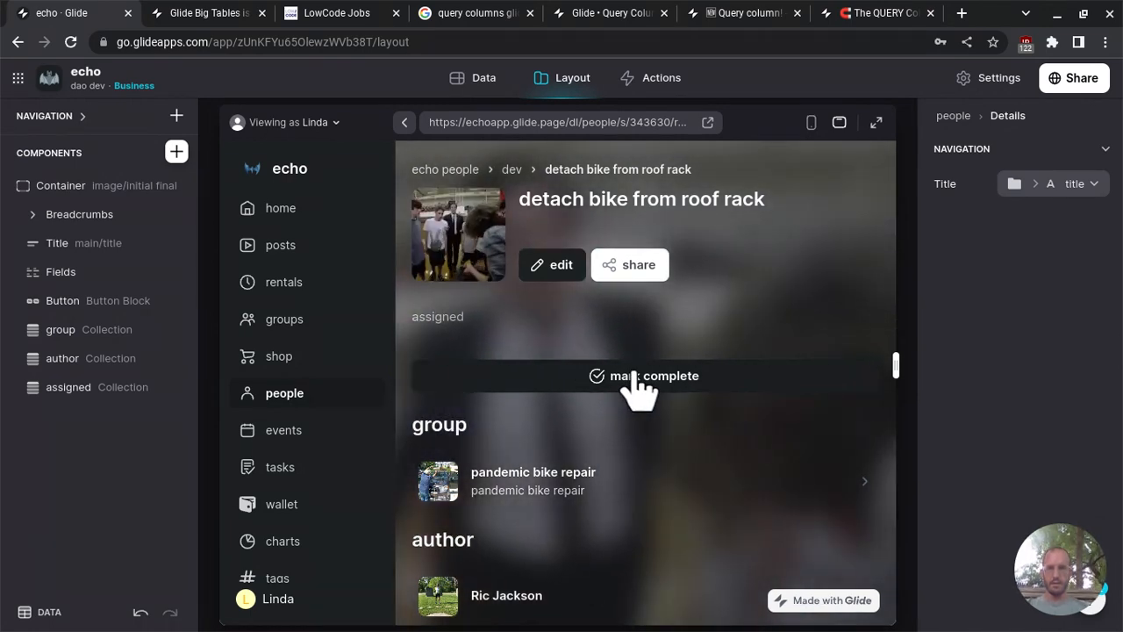
pyautogui.click(634, 372)
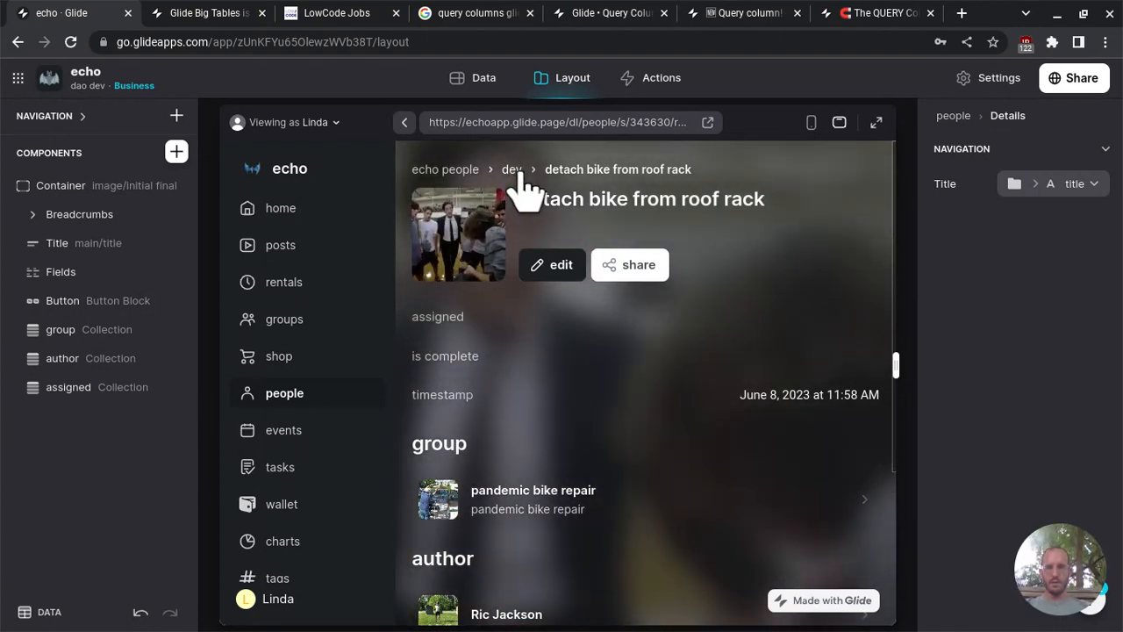
# - Narrow the "profile final" image column in the User data table to about the width of its neighbouring columns
pyautogui.click(484, 80)
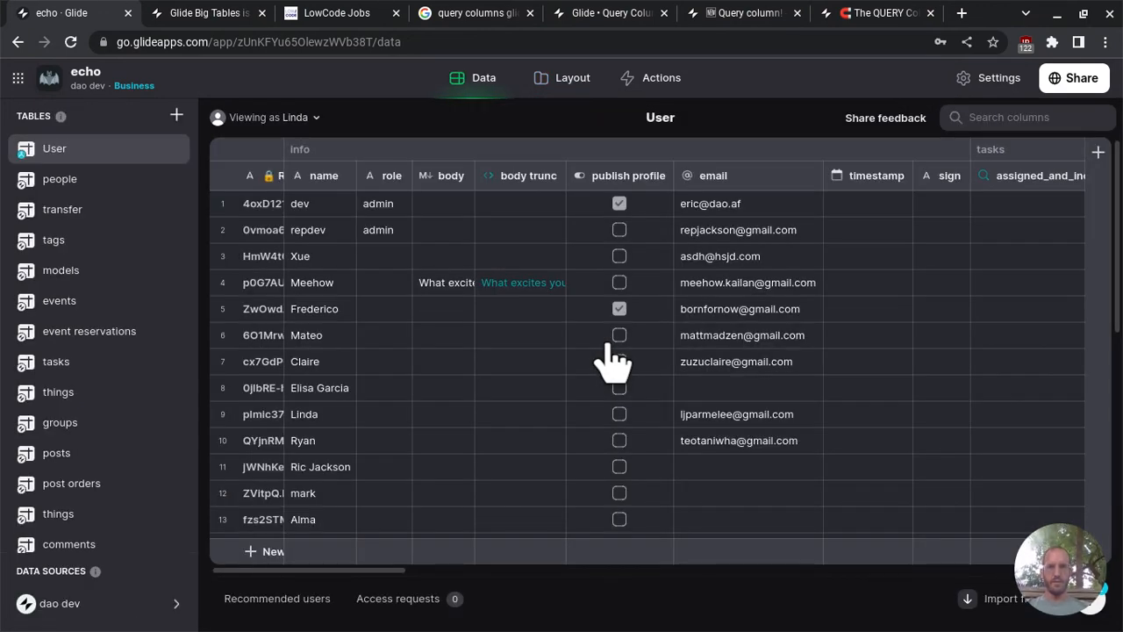
pyautogui.hscroll(10, 611, 359)
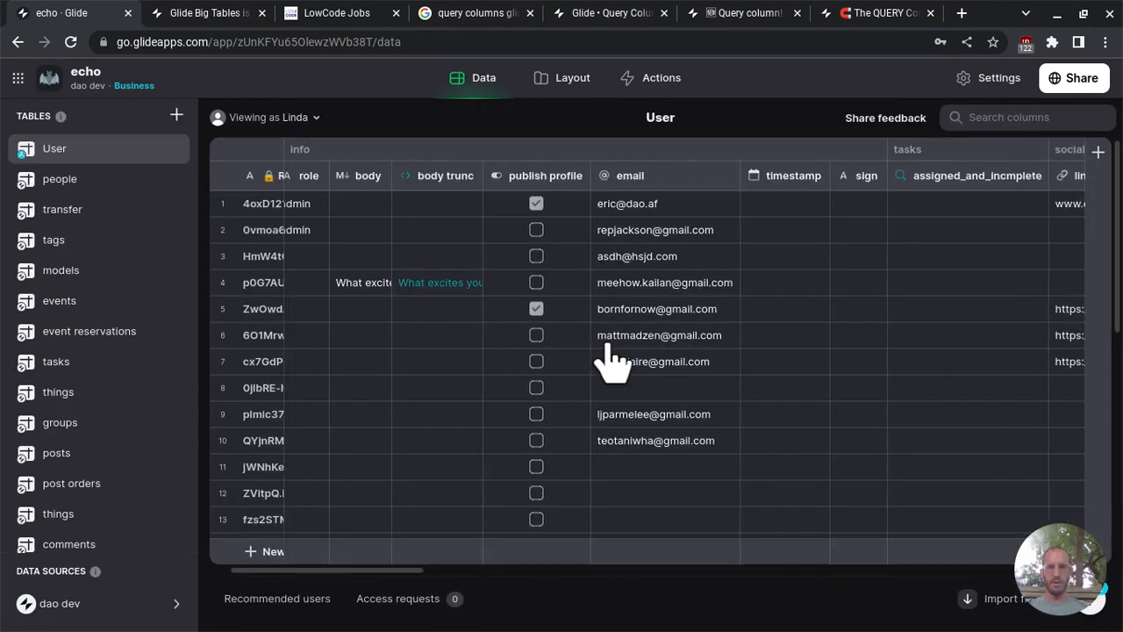
pyautogui.hscroll(10, 612, 359)
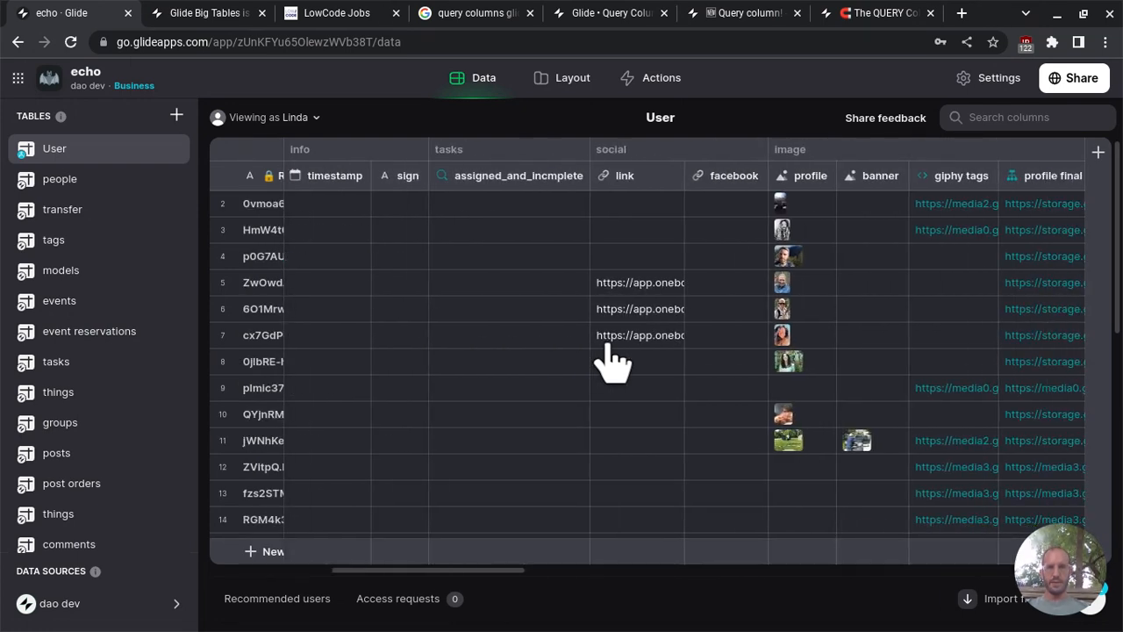
pyautogui.hscroll(8, 612, 359)
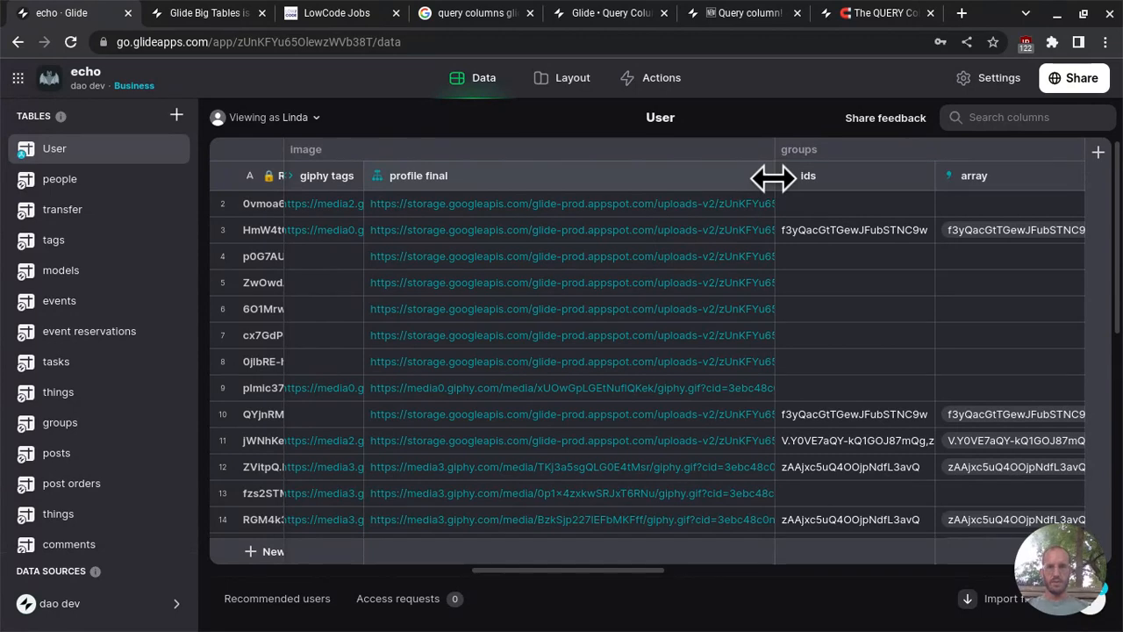
pyautogui.moveTo(773, 178); pyautogui.dragTo(443, 175)
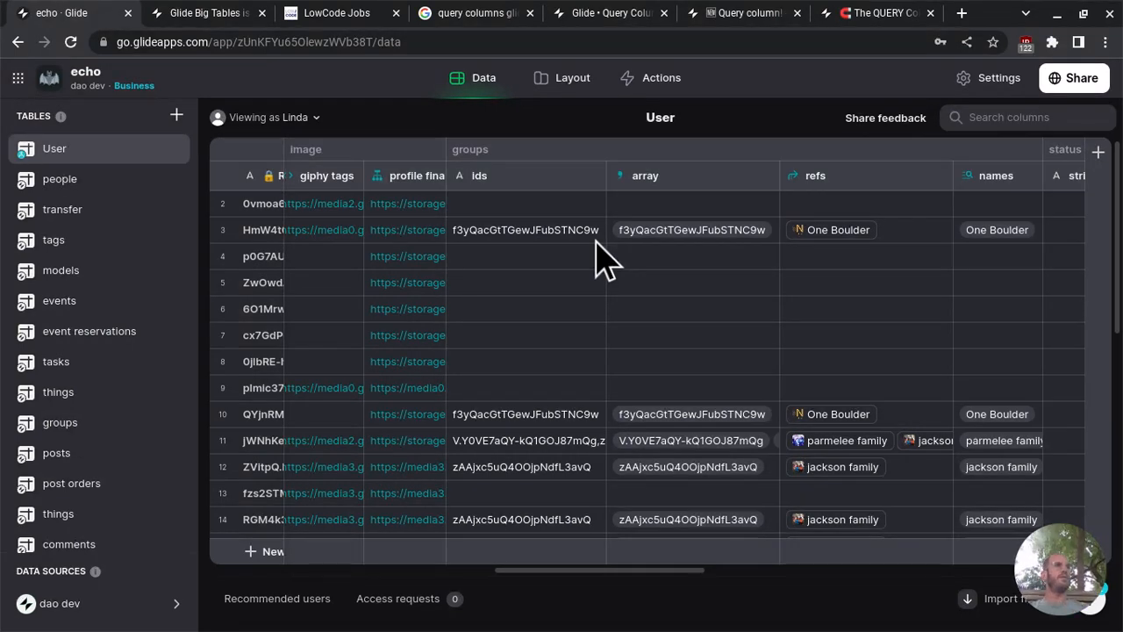
pyautogui.click(1059, 592)
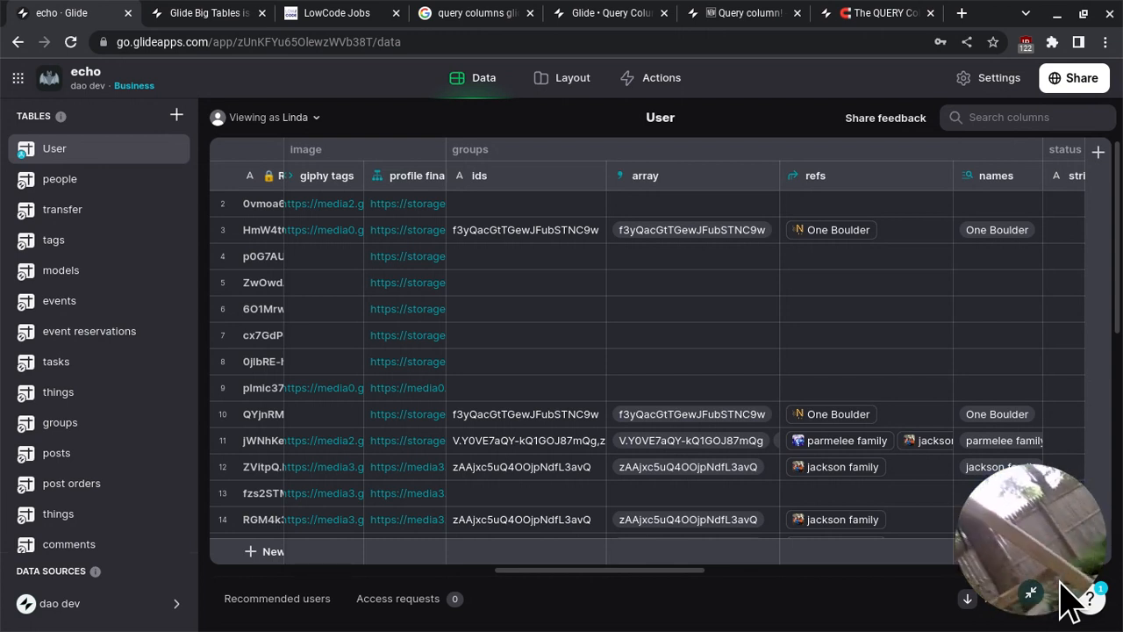